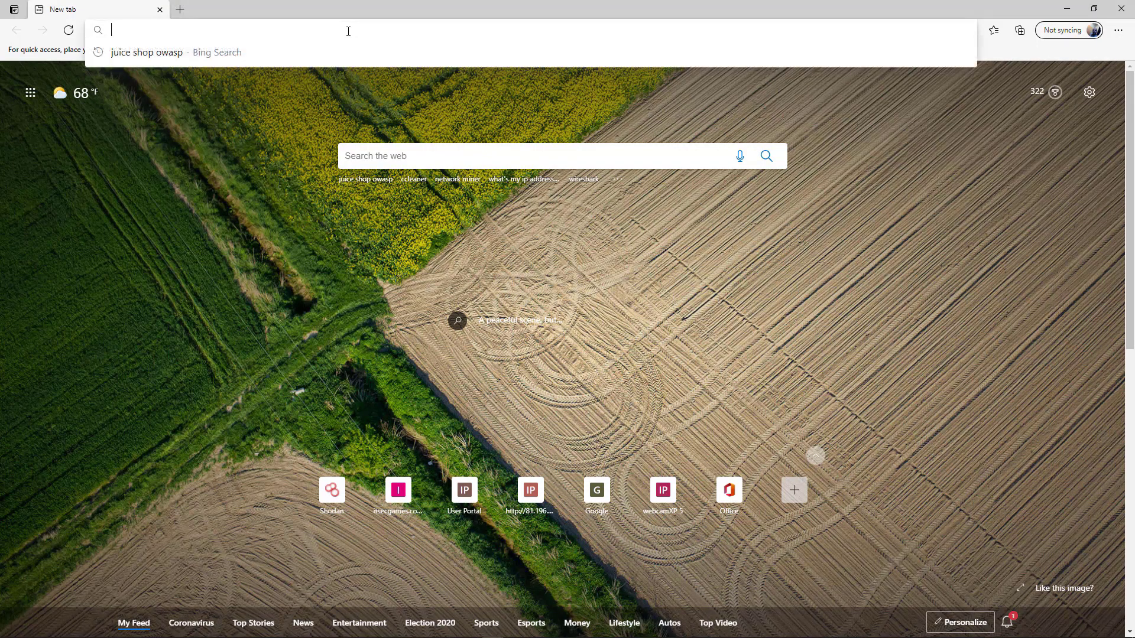
Search for 'google.comn' from the Edge address bar to get Bing results.
{"action": "type", "text": "google.comn"}
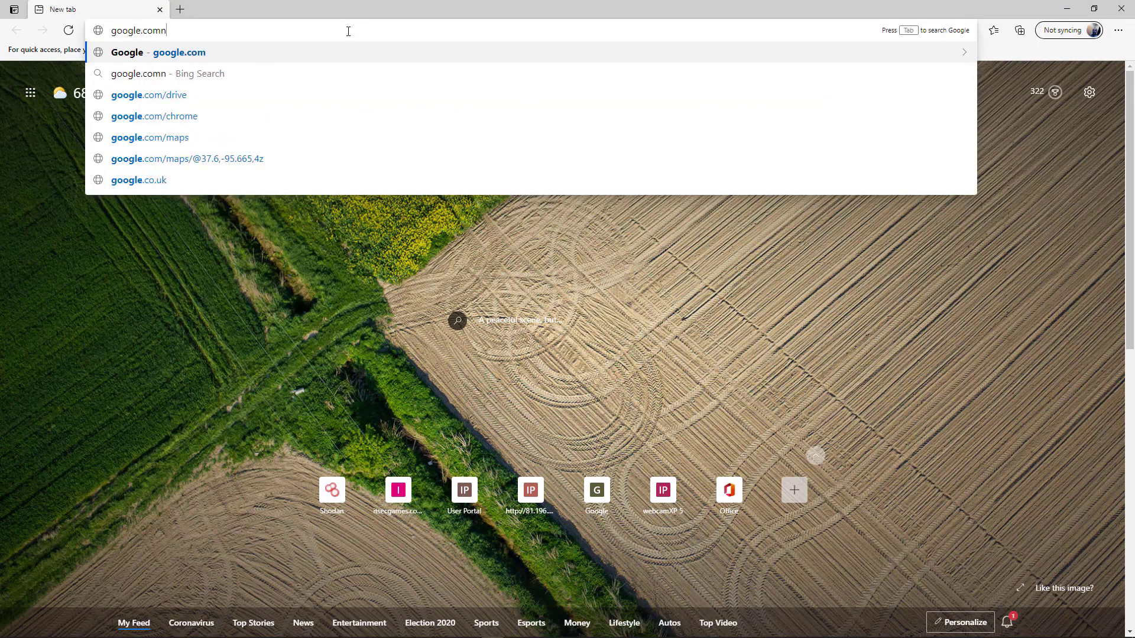
{"action": "key", "text": "Return"}
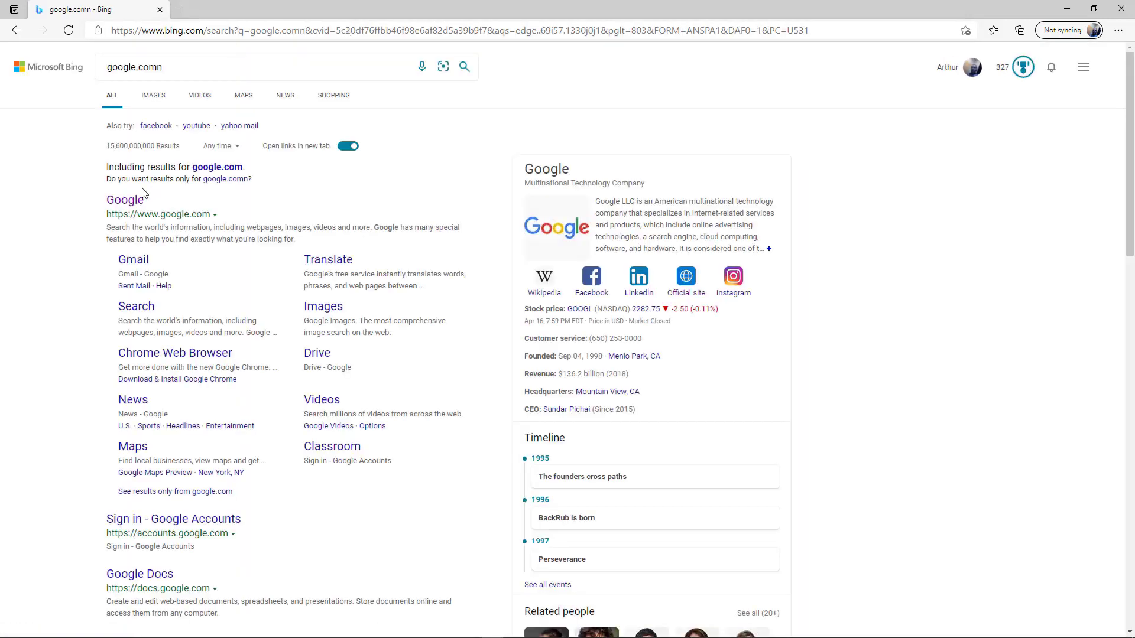
Open Google from the Bing results and enter intitle:"webcamxp 5" in its search box.
{"action": "left_click", "coordinate": [131, 199]}
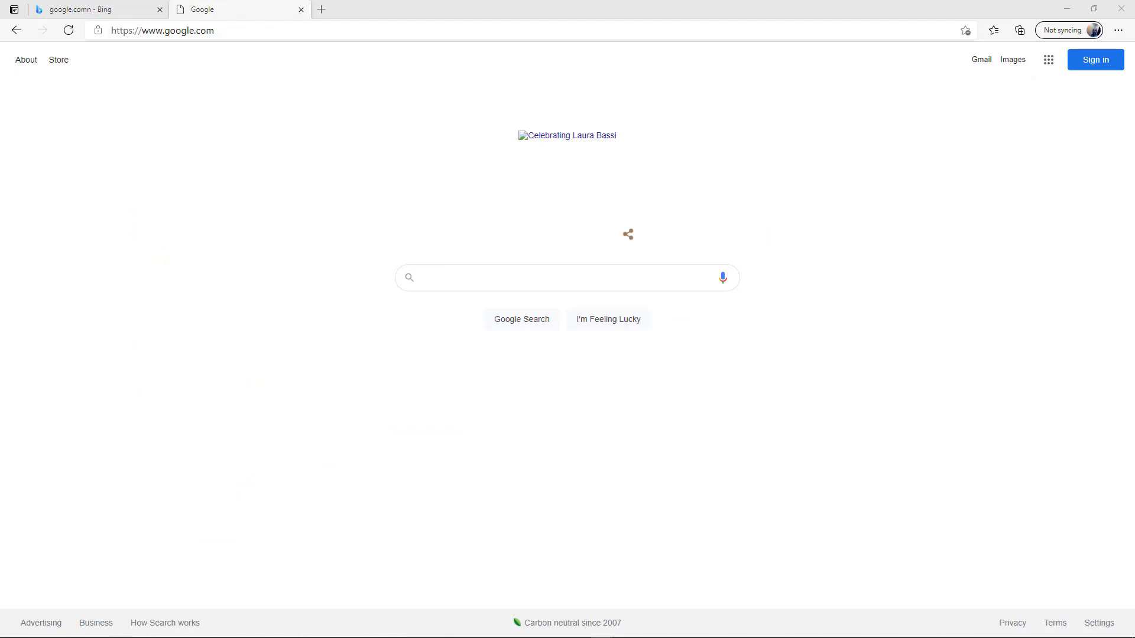
{"action": "left_click", "coordinate": [428, 278]}
{"action": "type", "text": "intitle:\"webcamxp 5\""}
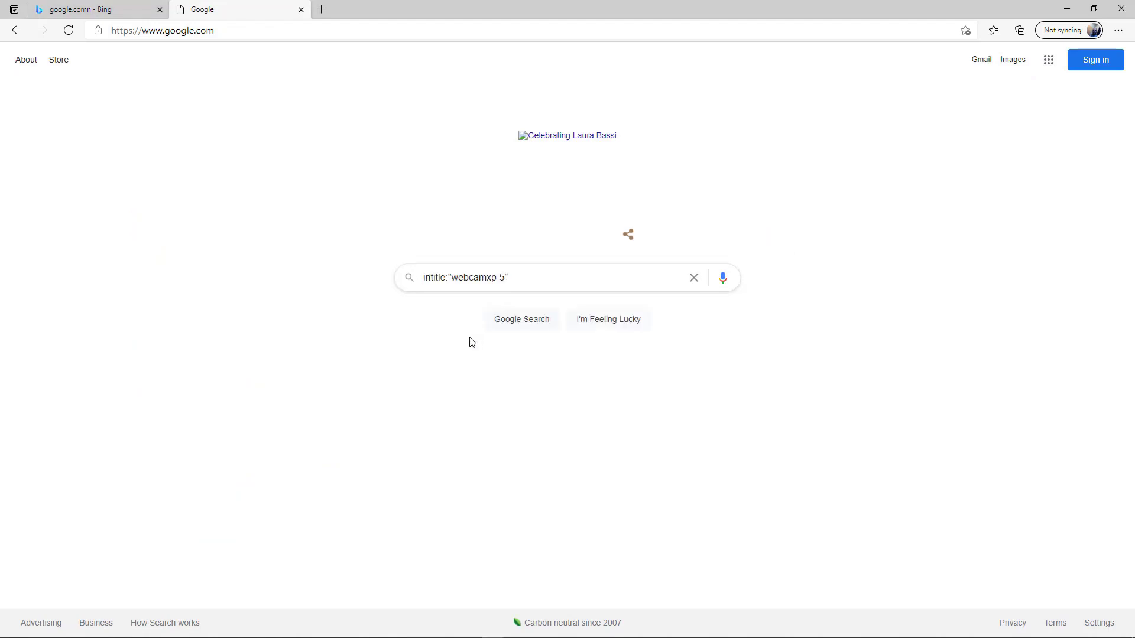
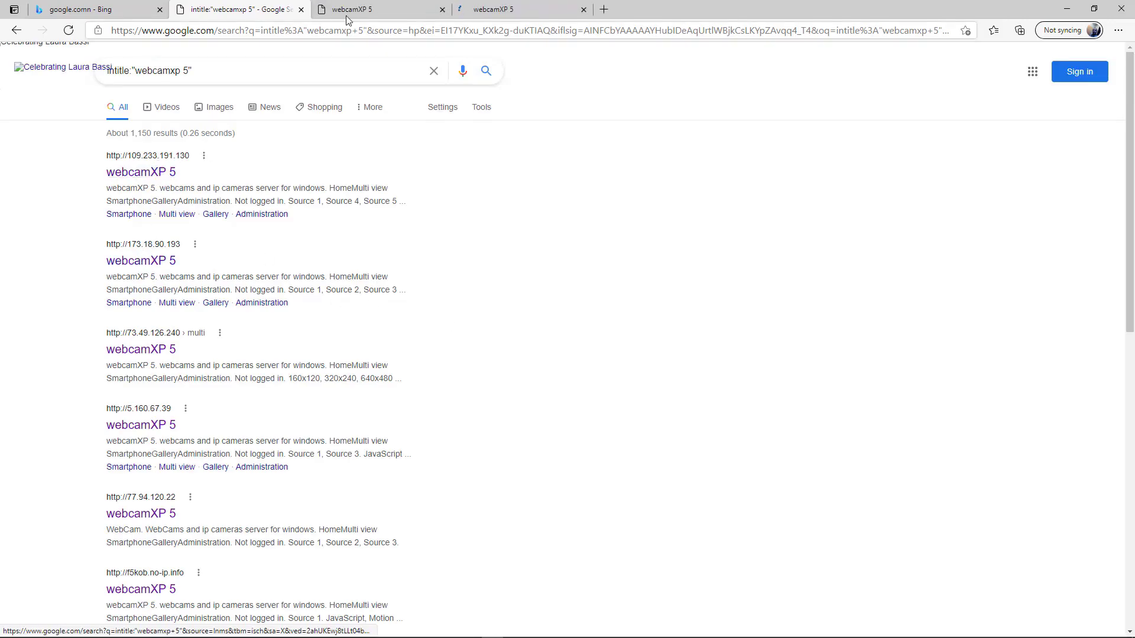
Review and close both webcamXP 5 camera tabs, then select the "webcamxp 5" search term for replacement.
{"action": "left_click", "coordinate": [363, 9]}
{"action": "left_click", "coordinate": [521, 9]}
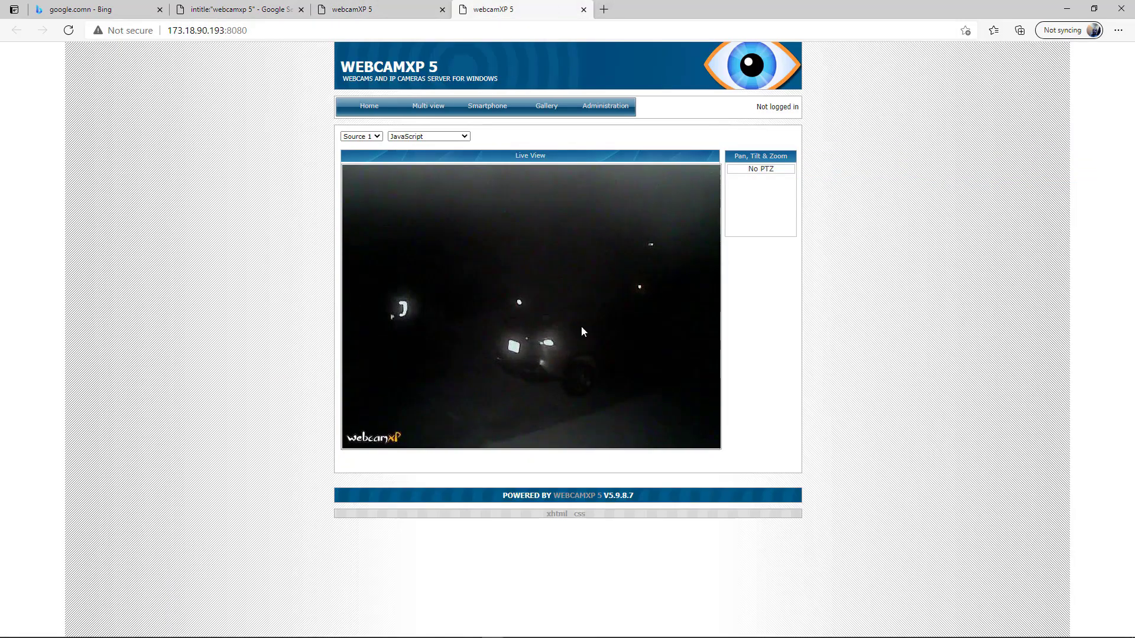
{"action": "left_click", "coordinate": [442, 10]}
{"action": "left_click", "coordinate": [442, 10]}
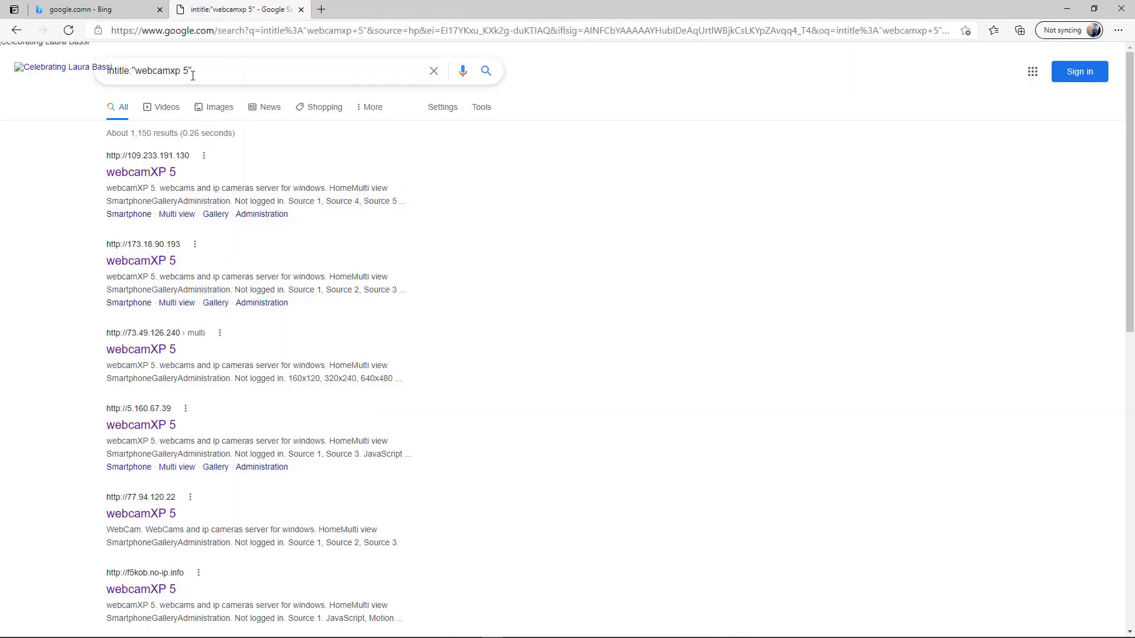
{"action": "left_click_drag", "start_coordinate": [192, 75], "coordinate": [141, 71]}
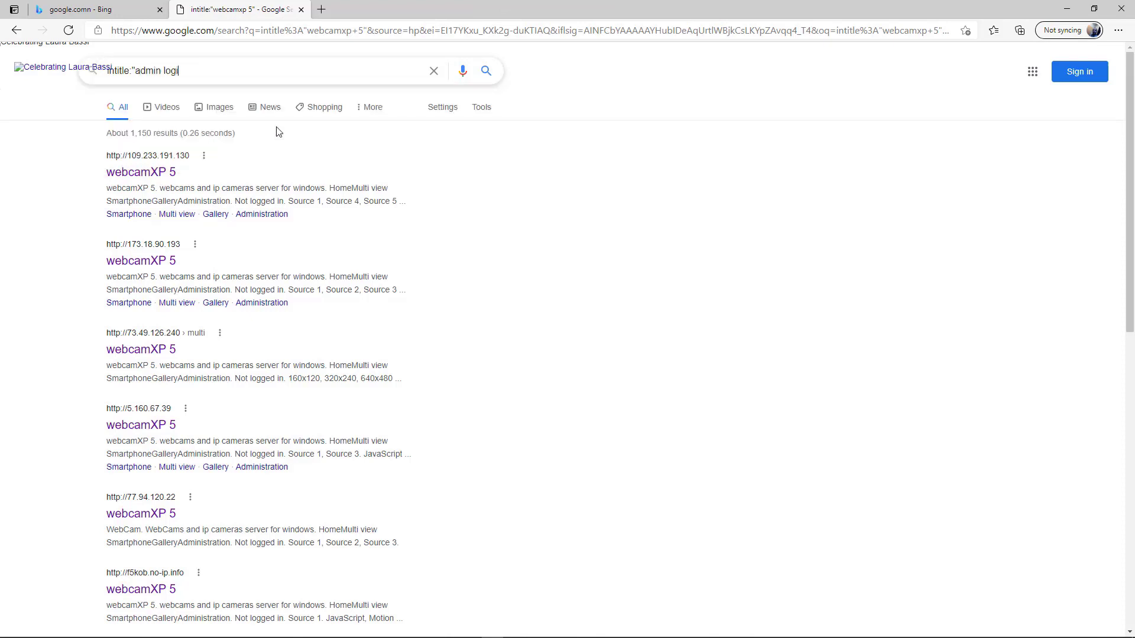
Search Google for intitle:"admin login" to list pages titled Admin Login.
{"action": "type", "text": "admin login\""}
{"action": "key", "text": "Return"}
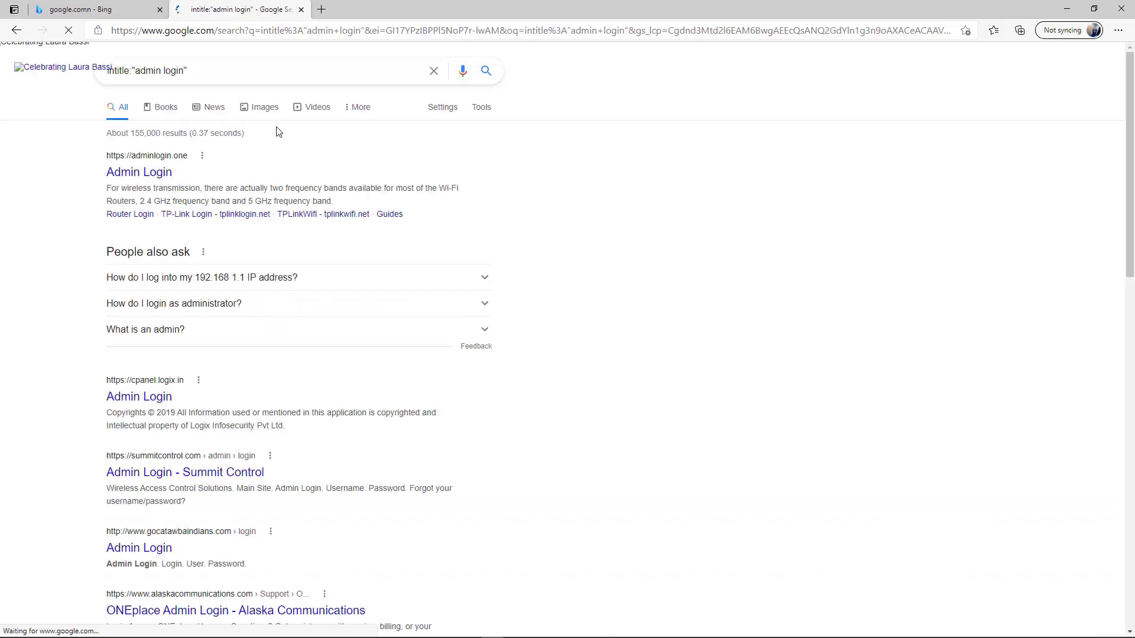
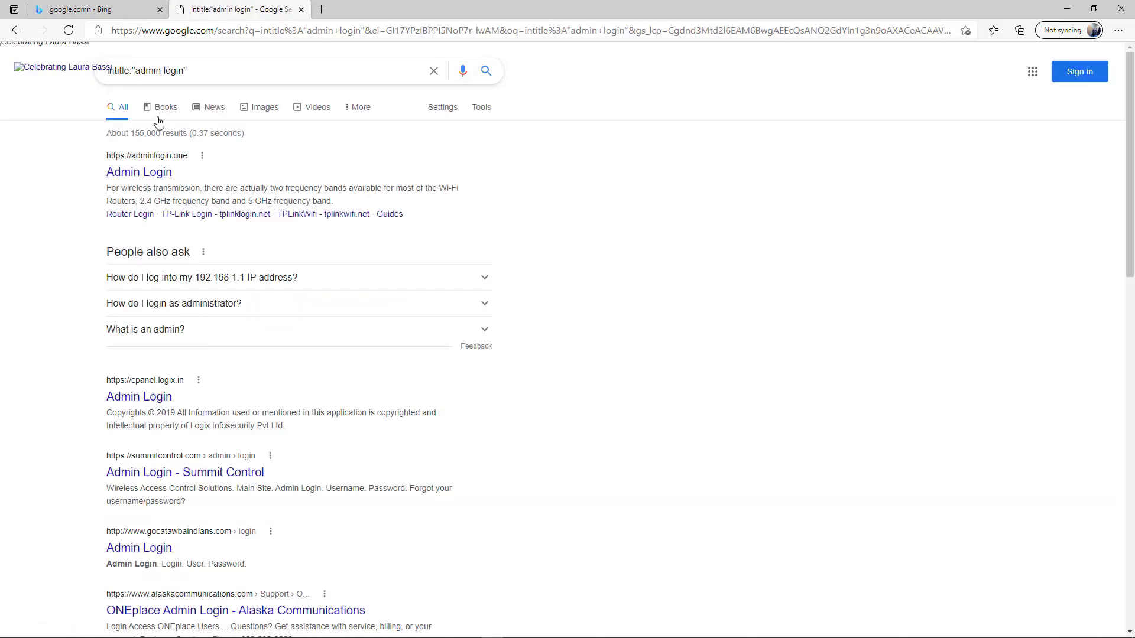
Open the adminlogin.one, cpanel.logix.in, Summit Control and ONEplace Alaska Communications results in background tabs.
{"action": "middle_click", "coordinate": [155, 173]}
{"action": "middle_click", "coordinate": [143, 400]}
{"action": "scroll", "coordinate": [145, 402], "scroll_direction": "down", "scroll_amount": 1}
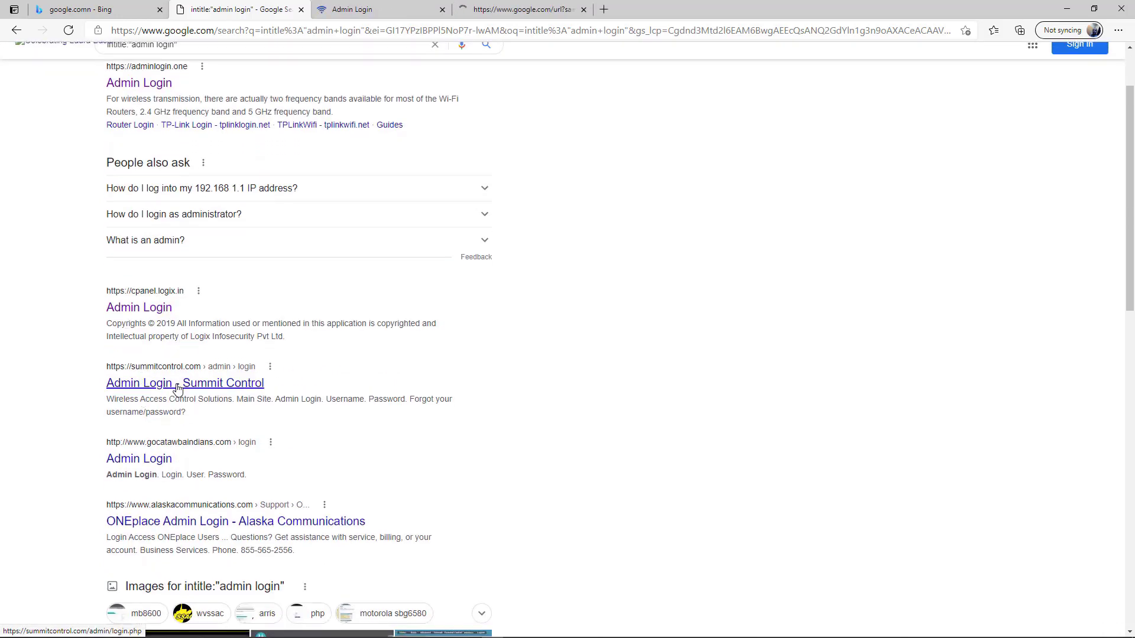
{"action": "middle_click", "coordinate": [159, 461]}
{"action": "middle_click", "coordinate": [171, 522]}
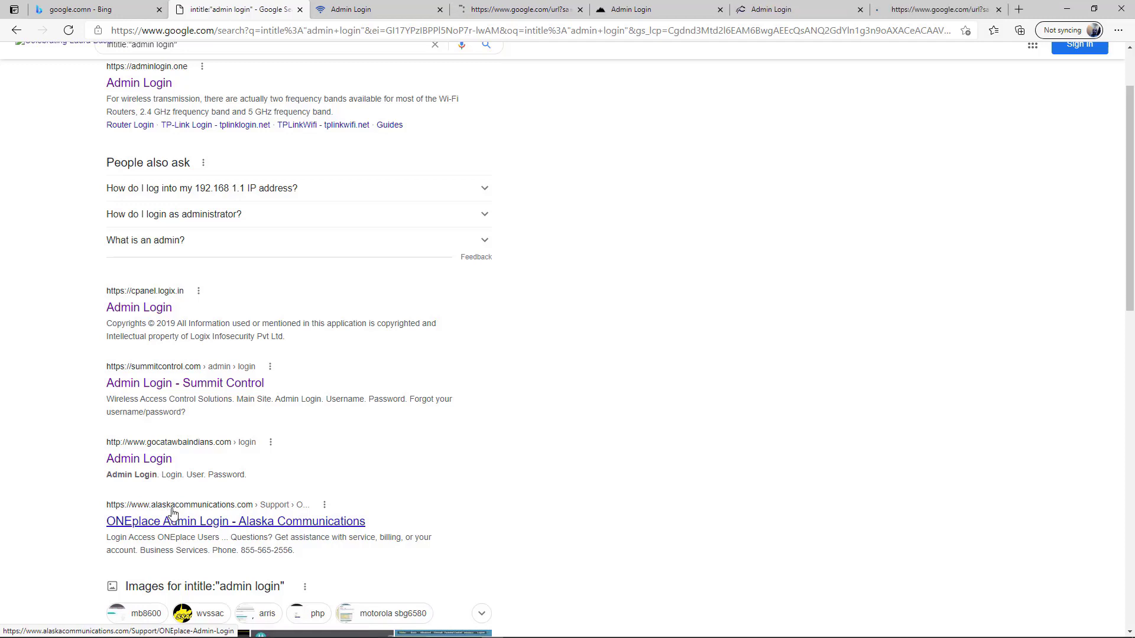
Switch to the adminlogin.one tab and scroll through its admin login page.
{"action": "left_click", "coordinate": [401, 4]}
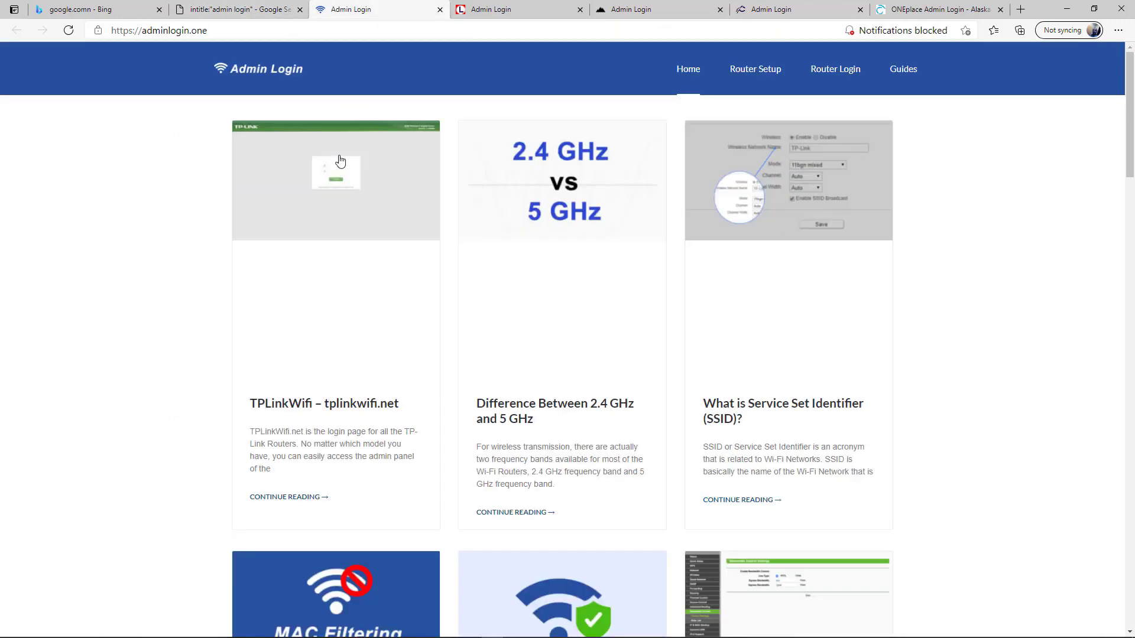
{"action": "scroll", "coordinate": [343, 171], "scroll_direction": "down", "scroll_amount": 3}
{"action": "scroll", "coordinate": [346, 164], "scroll_direction": "up", "scroll_amount": 3}
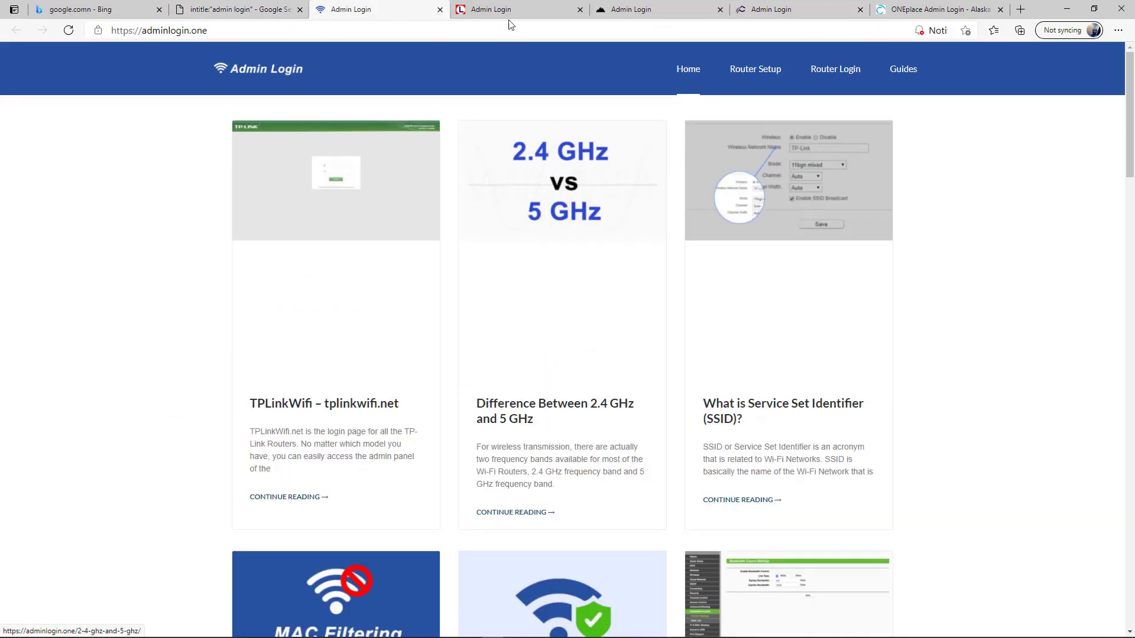
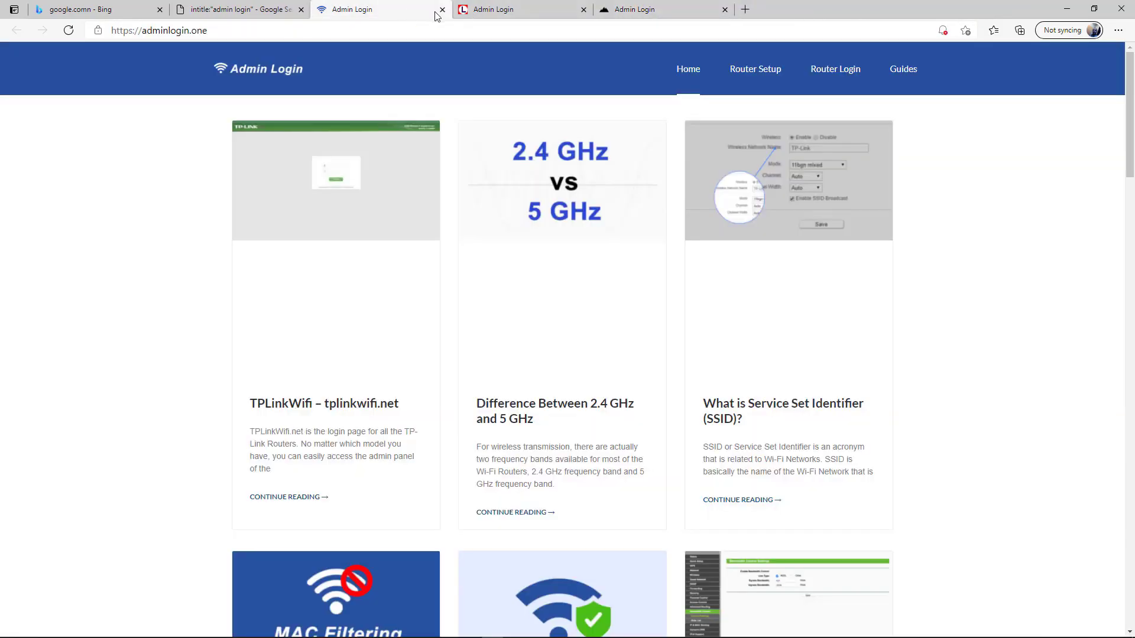
Close the three leftover admin login result tabs.
{"action": "left_click", "coordinate": [439, 9]}
{"action": "left_click", "coordinate": [443, 11]}
{"action": "left_click", "coordinate": [442, 10]}
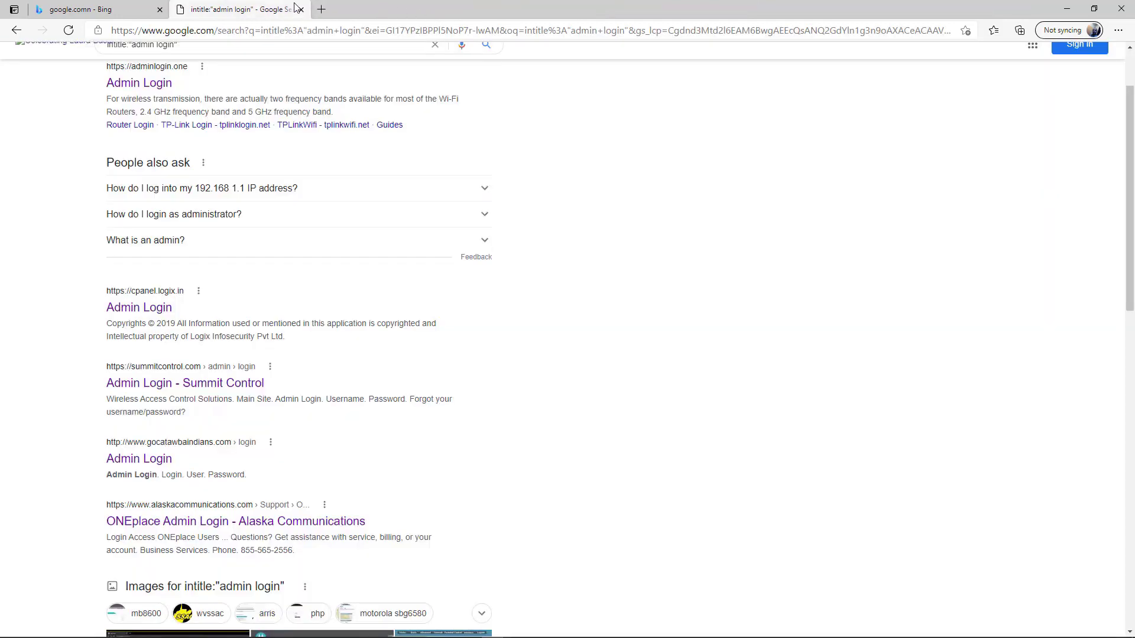
Begin replacing the intitle:"admin login" query with a site:starkbuck.com PDF search.
{"action": "scroll", "coordinate": [201, 124], "scroll_direction": "up", "scroll_amount": 2}
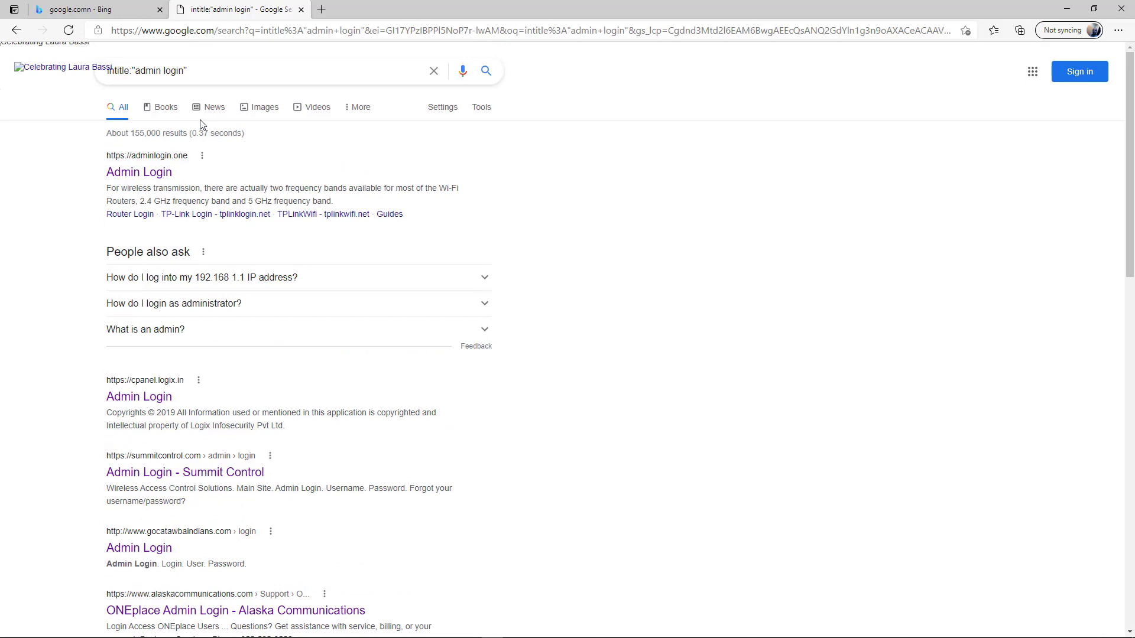
{"action": "left_click_drag", "start_coordinate": [198, 69], "coordinate": [58, 77]}
{"action": "type", "text": "site:starkbuck.com filetype:pdf"}
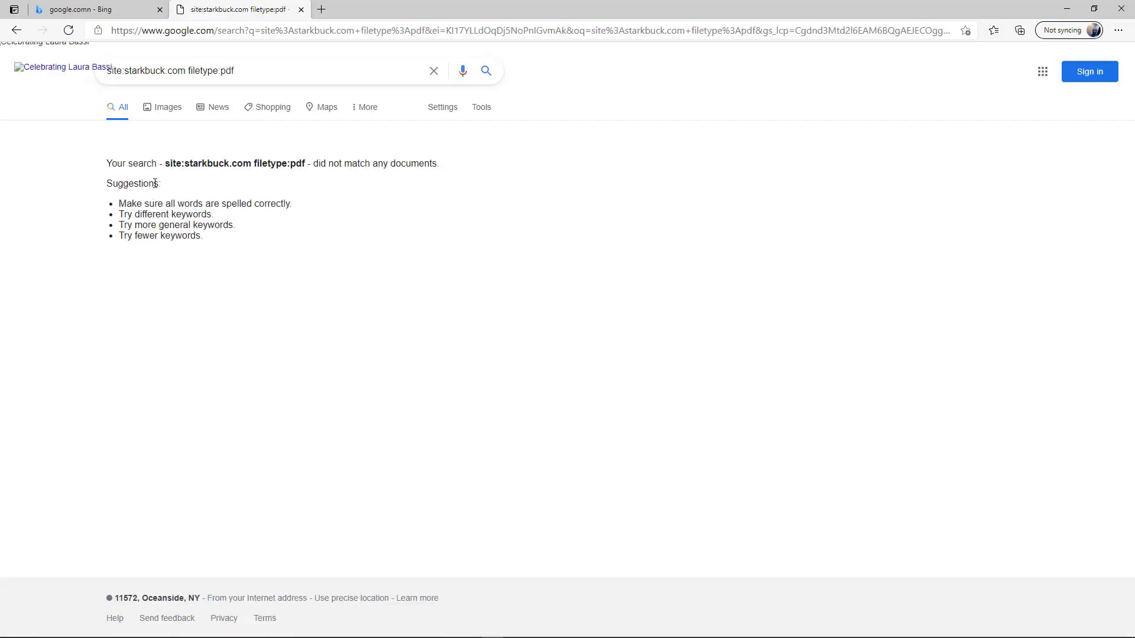
Remove the stray k from starkbuck and rerun the search.
{"action": "left_click", "coordinate": [143, 71]}
{"action": "key", "text": "BackSpace"}
{"action": "key", "text": "Return"}
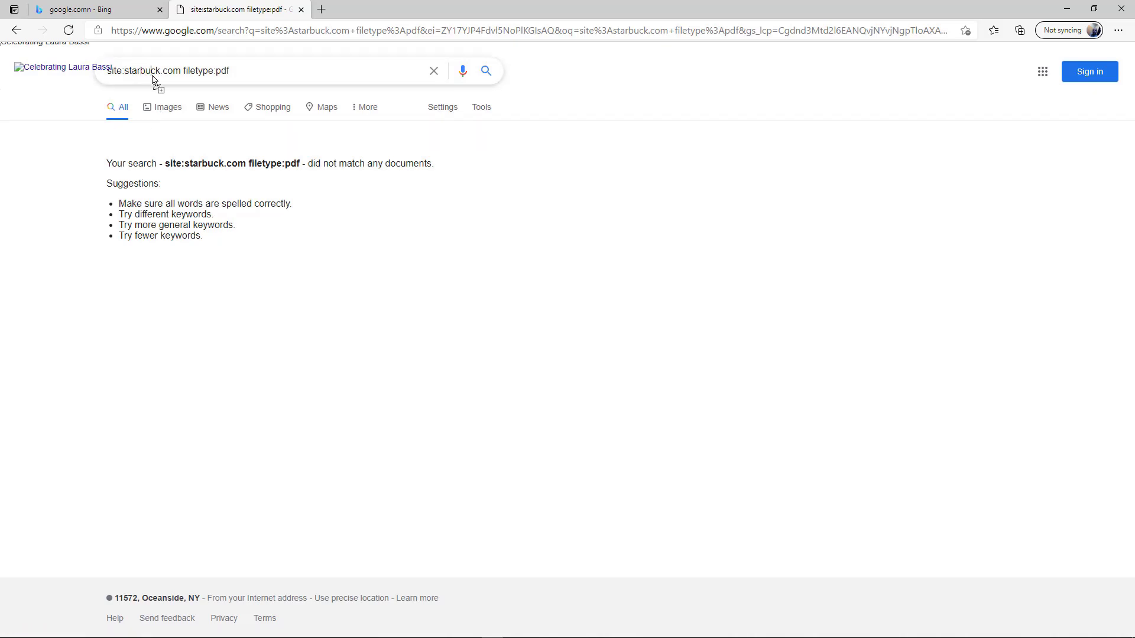
Search the web for starbucks in a new tab.
{"action": "left_click", "coordinate": [321, 10]}
{"action": "type", "text": "starbucks"}
{"action": "key", "text": "Return"}
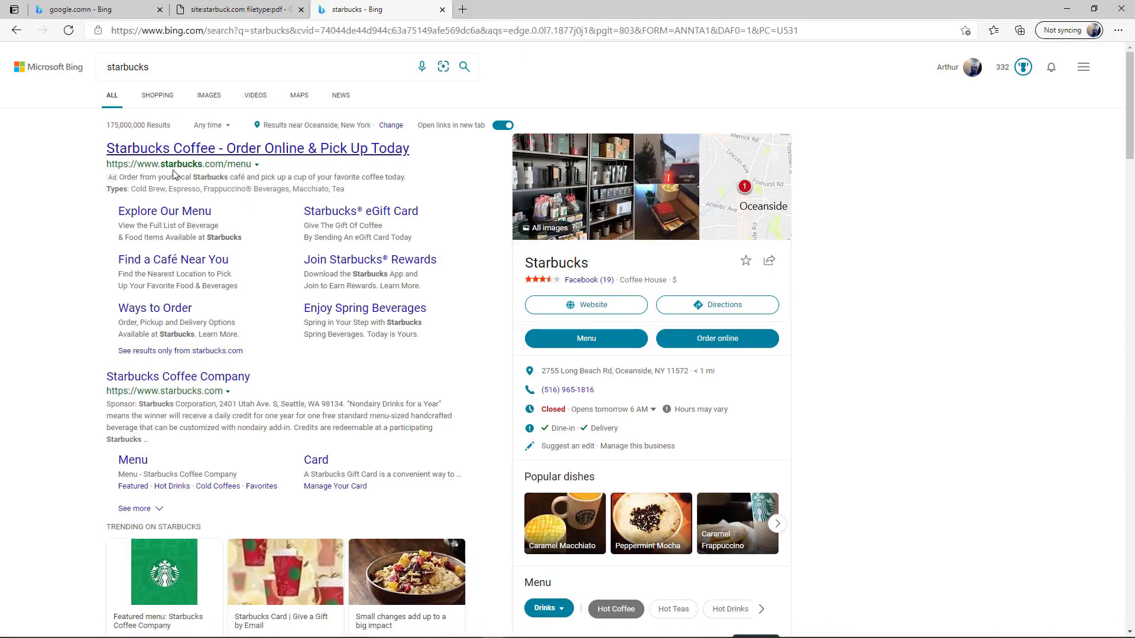
Back on the Google tab, correct the domain and search site:starbucks.com filetype:pdf.
{"action": "key", "text": "ctrl+Tab"}
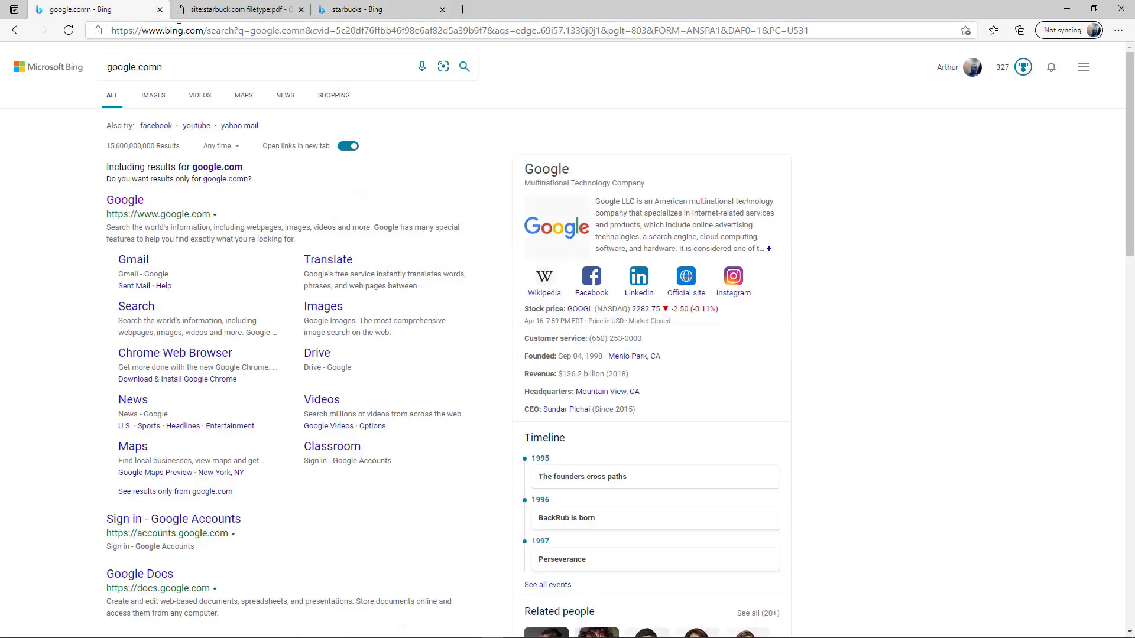
{"action": "left_click", "coordinate": [195, 10]}
{"action": "double_click", "coordinate": [157, 71]}
{"action": "left_click", "coordinate": [161, 71]}
{"action": "type", "text": "site:starbucks.com filetype:pdf"}
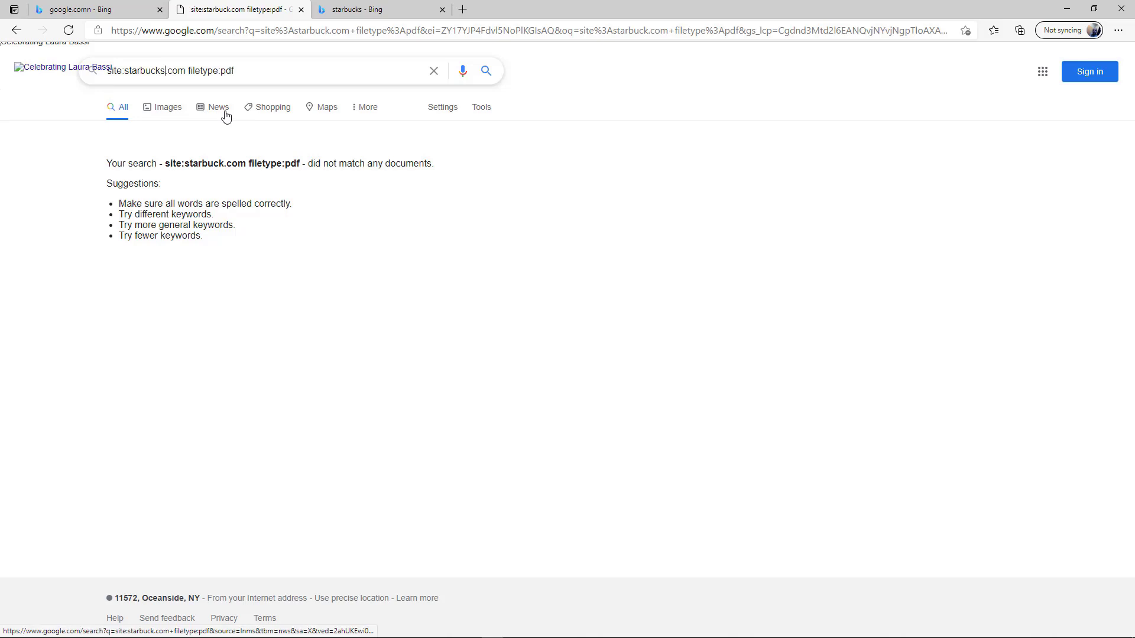
{"action": "key", "text": "Return"}
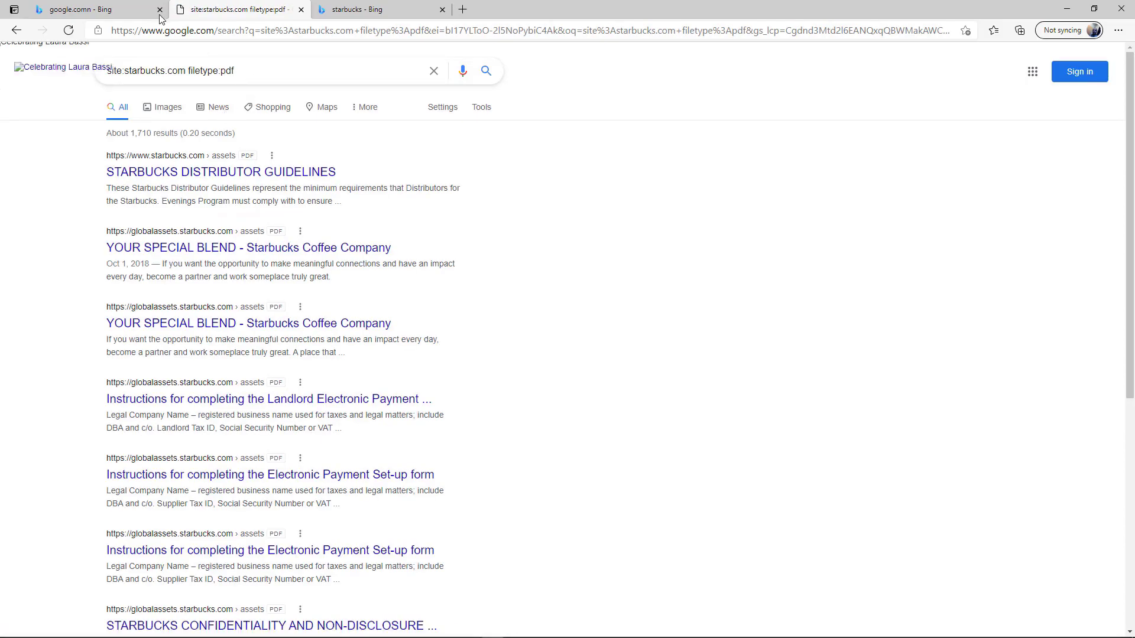
Close both Bing tabs, leaving the Google PDF results.
{"action": "left_click", "coordinate": [159, 9]}
{"action": "left_click", "coordinate": [301, 9]}
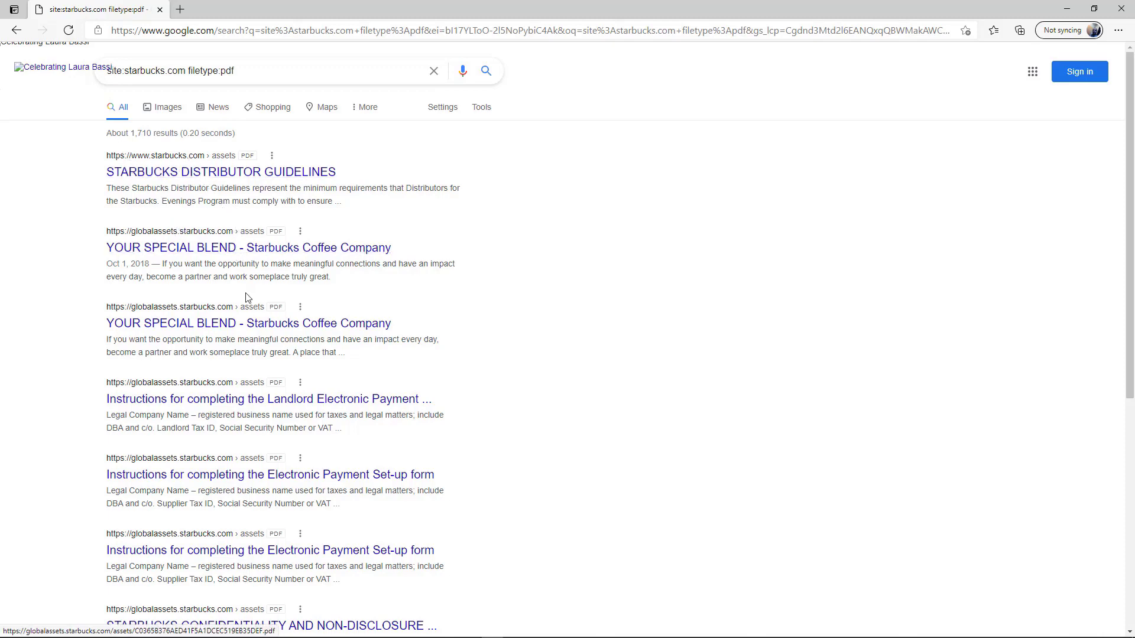
{"action": "scroll", "coordinate": [245, 299], "scroll_direction": "down", "scroll_amount": 3}
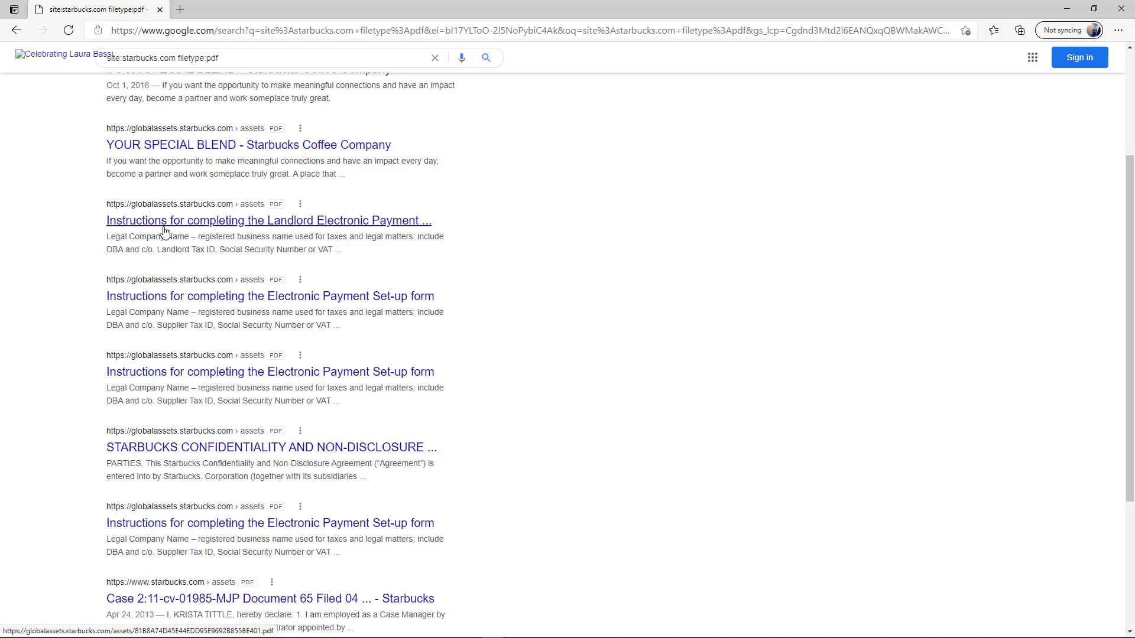
Open the landlord payment, confidentiality agreement, payment set-up and class action PDFs in background tabs.
{"action": "middle_click", "coordinate": [264, 225]}
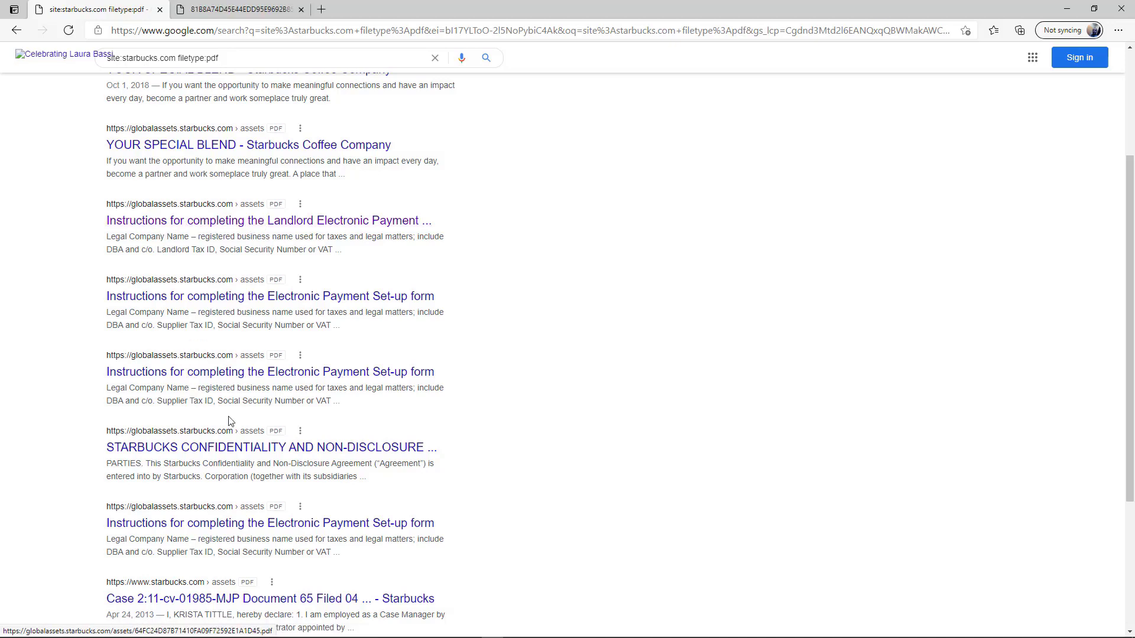
{"action": "middle_click", "coordinate": [235, 457]}
{"action": "scroll", "coordinate": [236, 456], "scroll_direction": "down", "scroll_amount": 2}
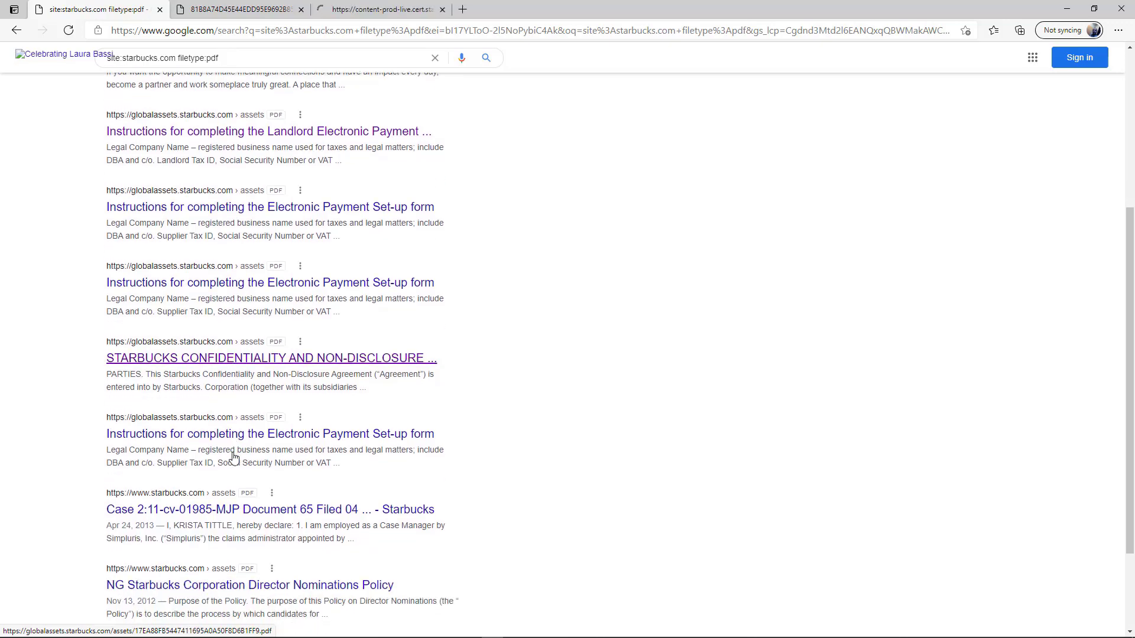
{"action": "middle_click", "coordinate": [259, 433]}
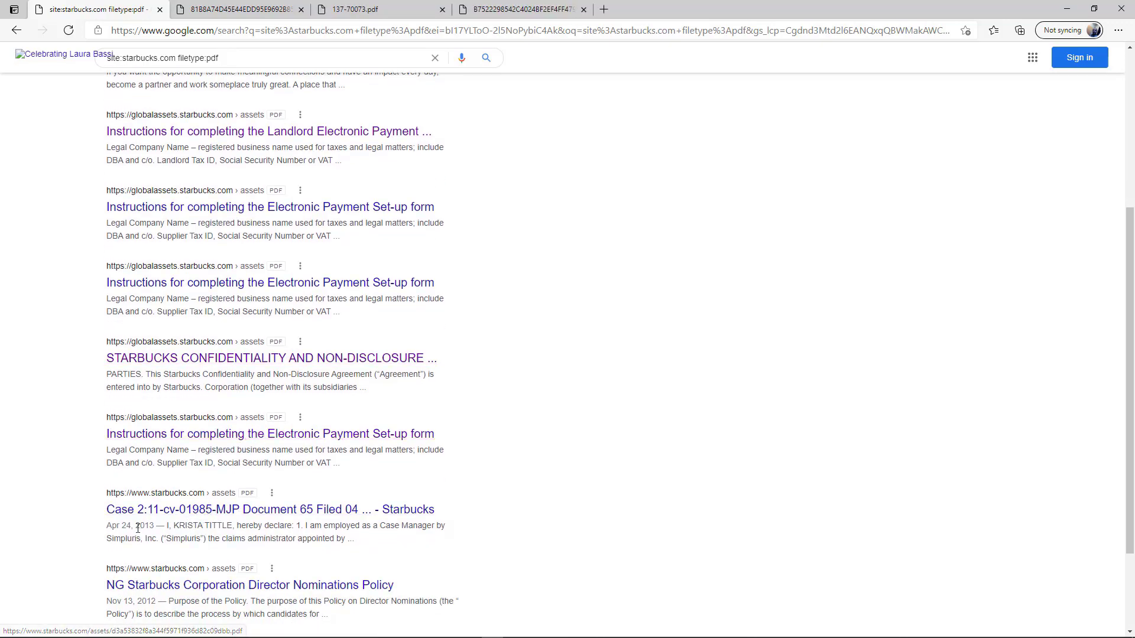
{"action": "middle_click", "coordinate": [184, 512]}
{"action": "scroll", "coordinate": [256, 512], "scroll_direction": "down", "scroll_amount": 2}
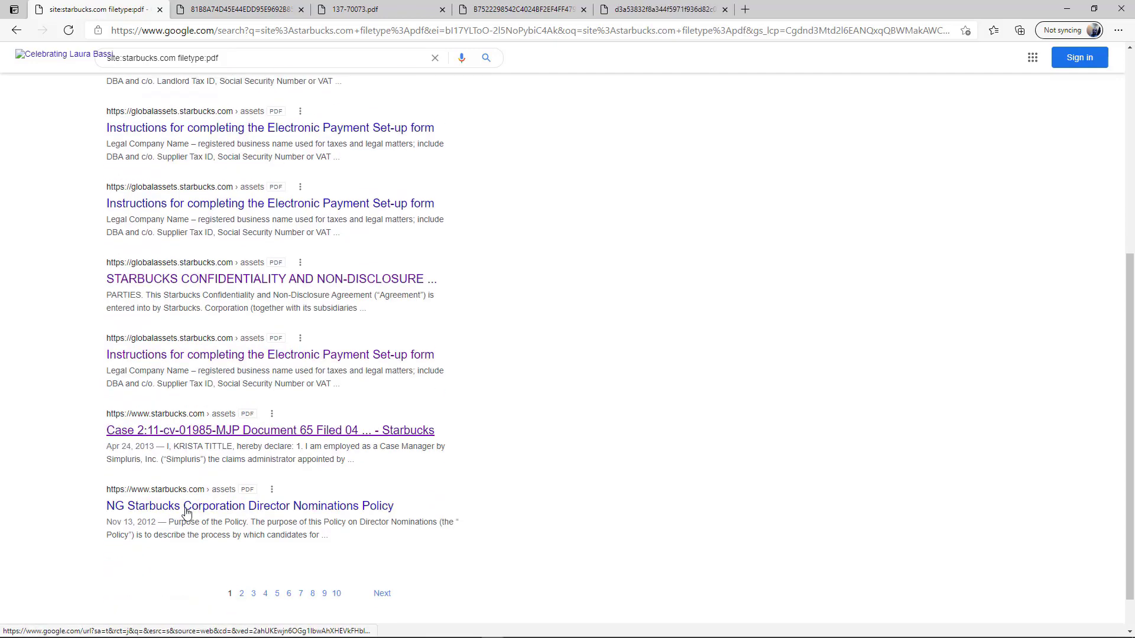
{"action": "left_click", "coordinate": [278, 6]}
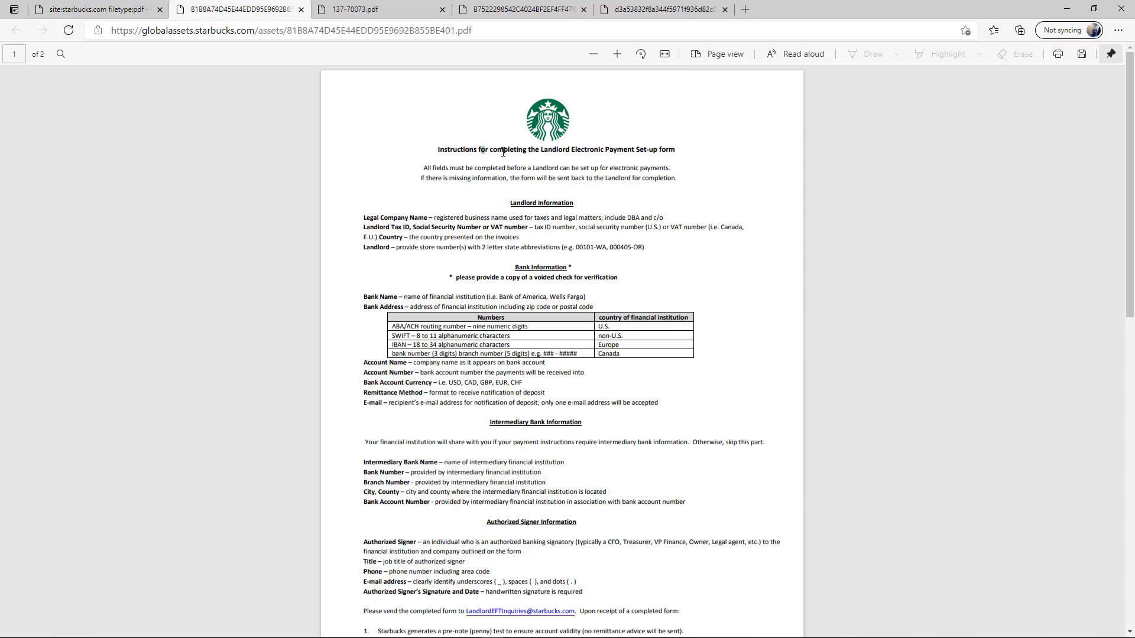
Skim the landlord payment, confidentiality and supplier payment PDFs, ending on the class action filing.
{"action": "left_click_drag", "start_coordinate": [510, 153], "coordinate": [663, 158]}
{"action": "scroll", "coordinate": [662, 157], "scroll_direction": "down", "scroll_amount": 3}
{"action": "scroll", "coordinate": [663, 158], "scroll_direction": "down", "scroll_amount": 8}
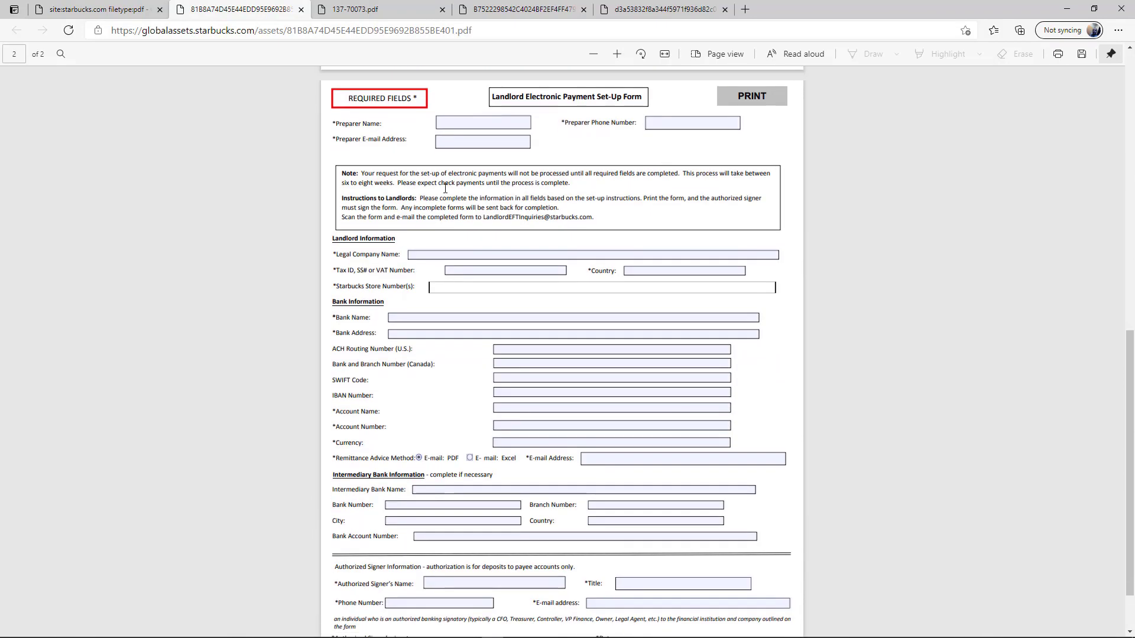
{"action": "scroll", "coordinate": [445, 188], "scroll_direction": "down", "scroll_amount": 2}
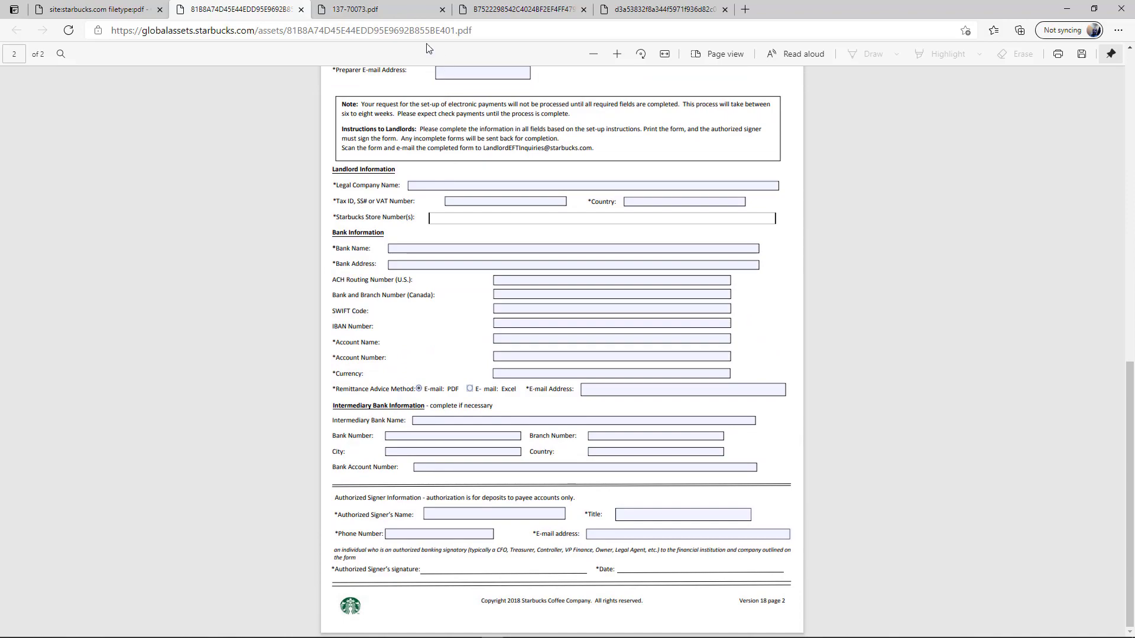
{"action": "left_click", "coordinate": [382, 10]}
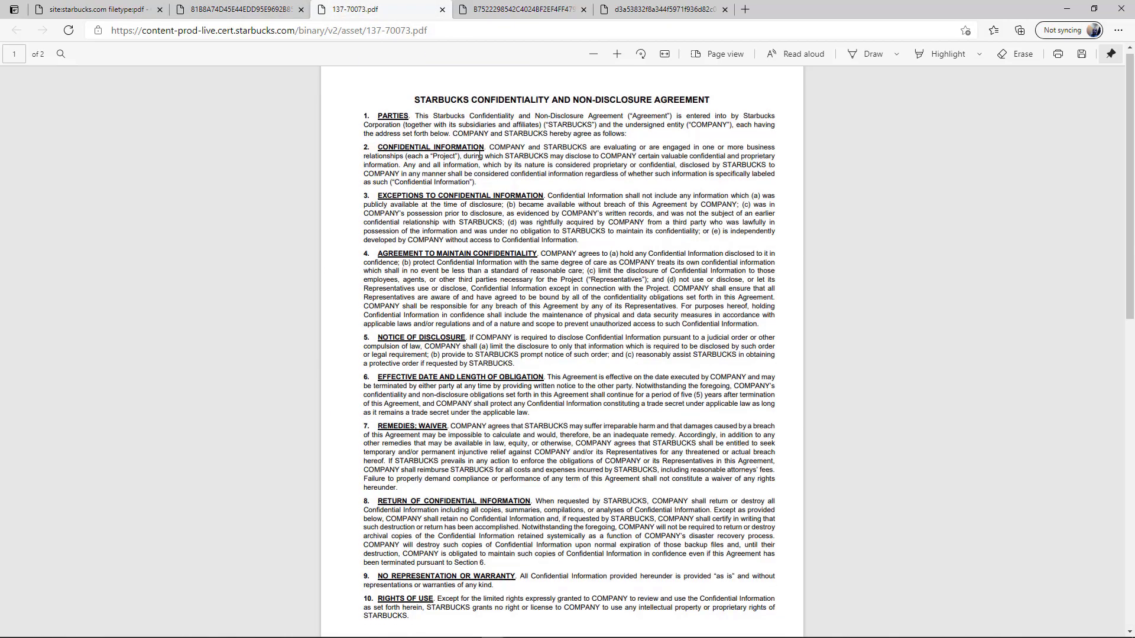
{"action": "scroll", "coordinate": [473, 155], "scroll_direction": "down", "scroll_amount": 9}
{"action": "scroll", "coordinate": [482, 145], "scroll_direction": "up", "scroll_amount": 8}
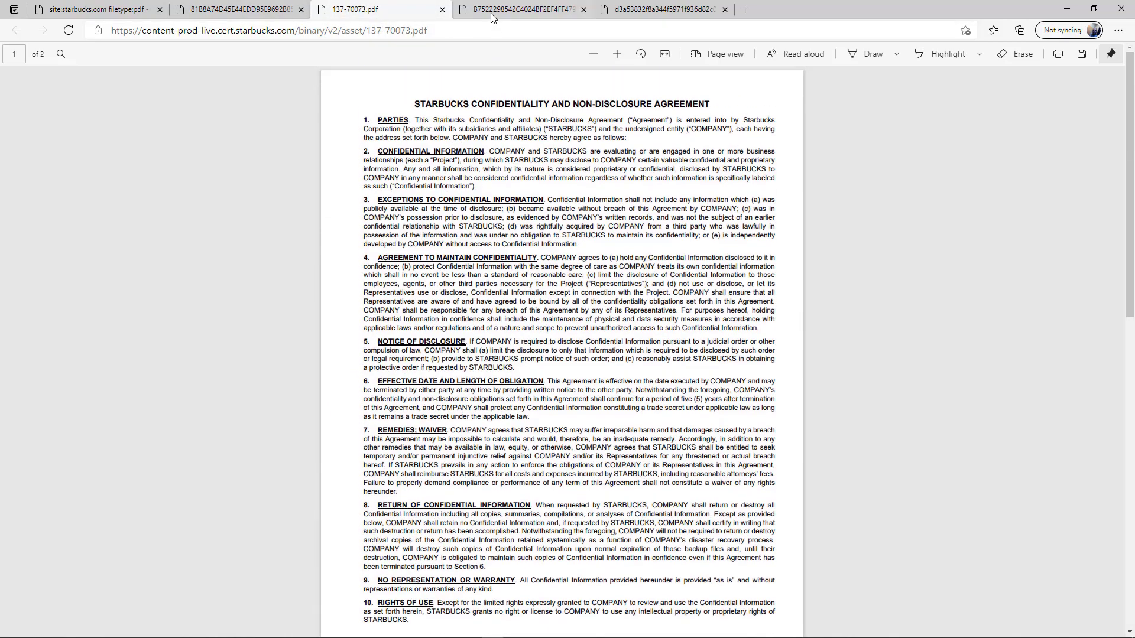
{"action": "left_click", "coordinate": [491, 11]}
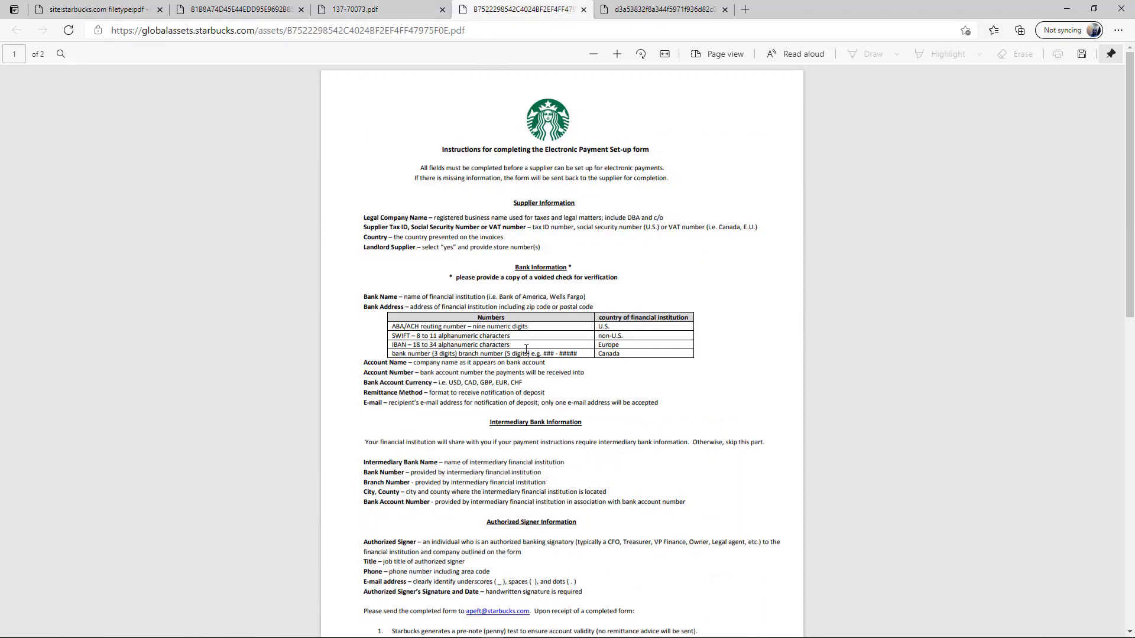
{"action": "left_click", "coordinate": [630, 10]}
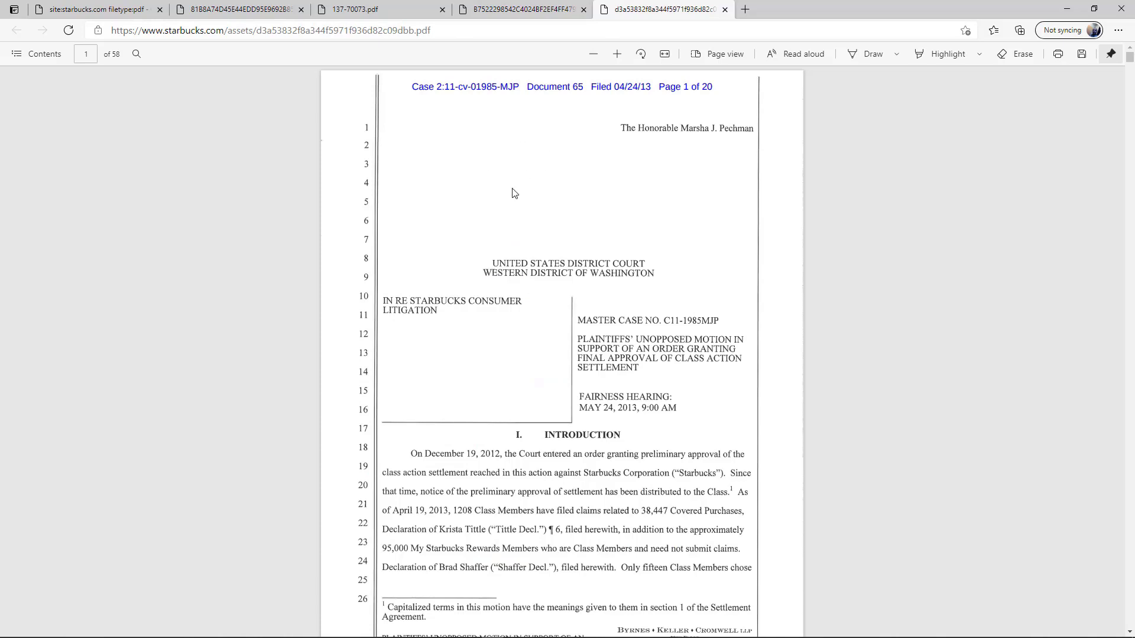
{"action": "scroll", "coordinate": [613, 155], "scroll_direction": "down", "scroll_amount": 2}
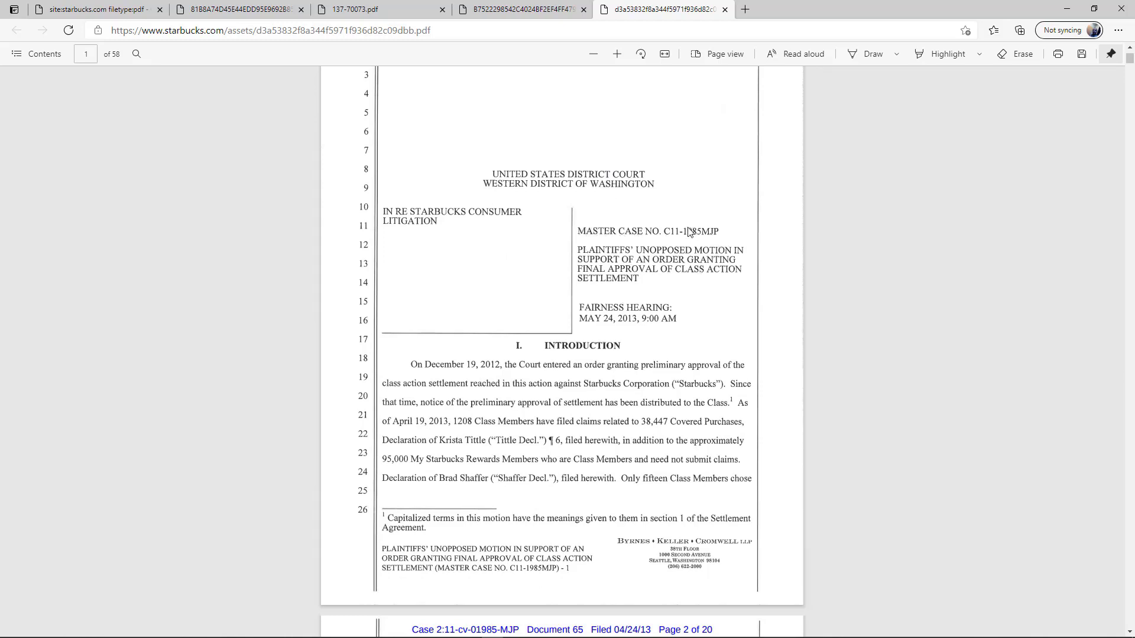
{"action": "scroll", "coordinate": [646, 239], "scroll_direction": "down", "scroll_amount": 3}
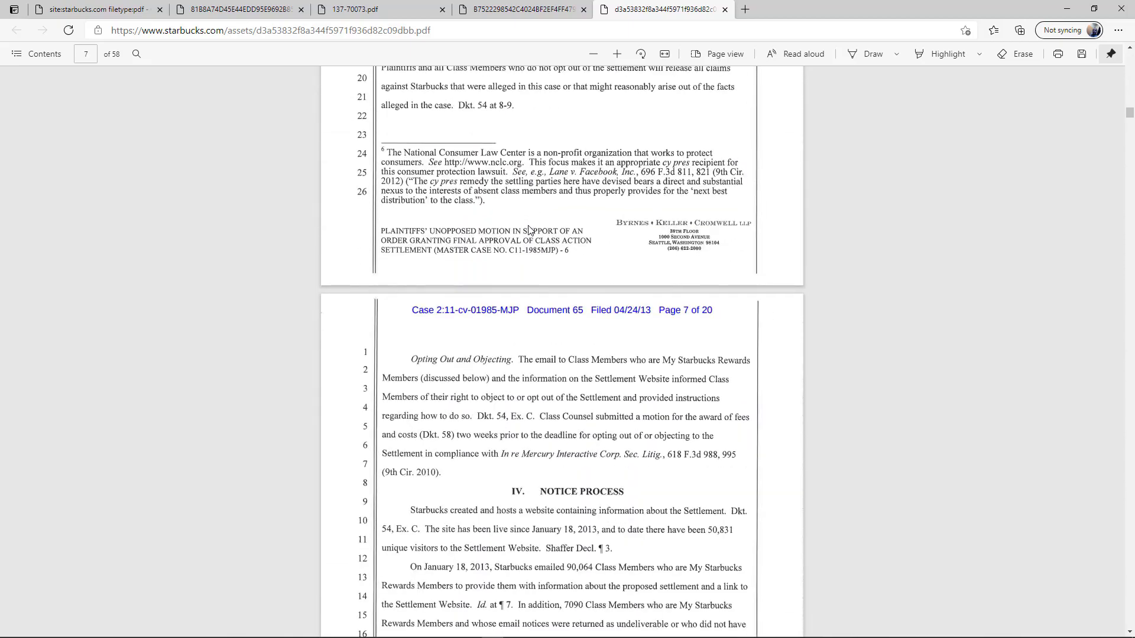
{"action": "scroll", "coordinate": [528, 227], "scroll_direction": "up", "scroll_amount": 20}
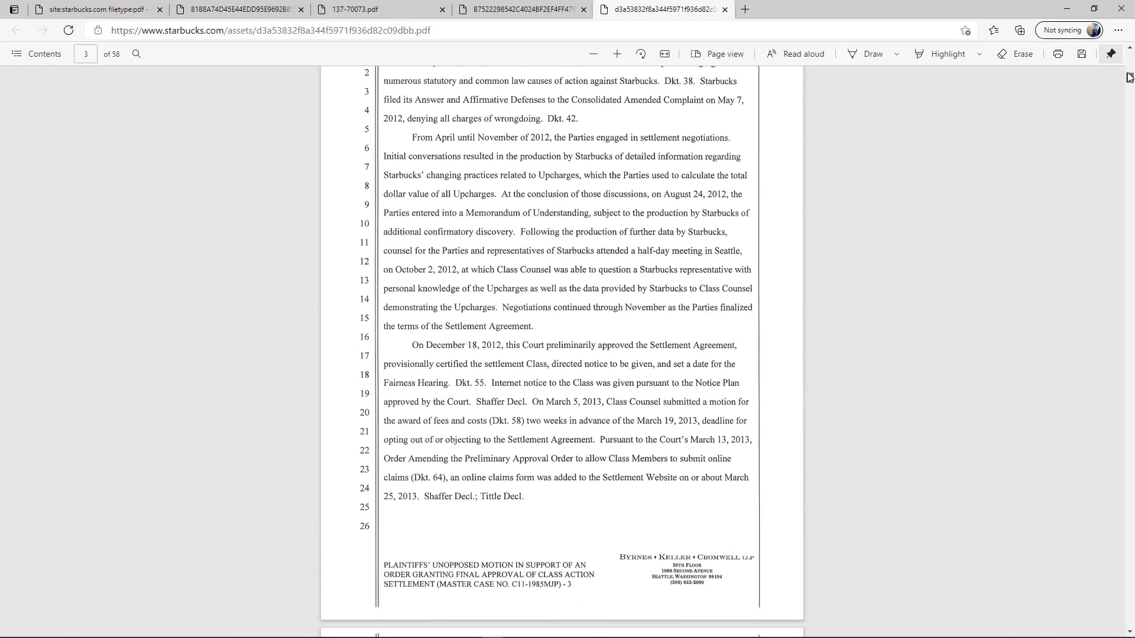
Close all four Starbucks PDF tabs, keeping only the Google results tab.
{"action": "left_click_drag", "start_coordinate": [1127, 78], "coordinate": [1127, 58]}
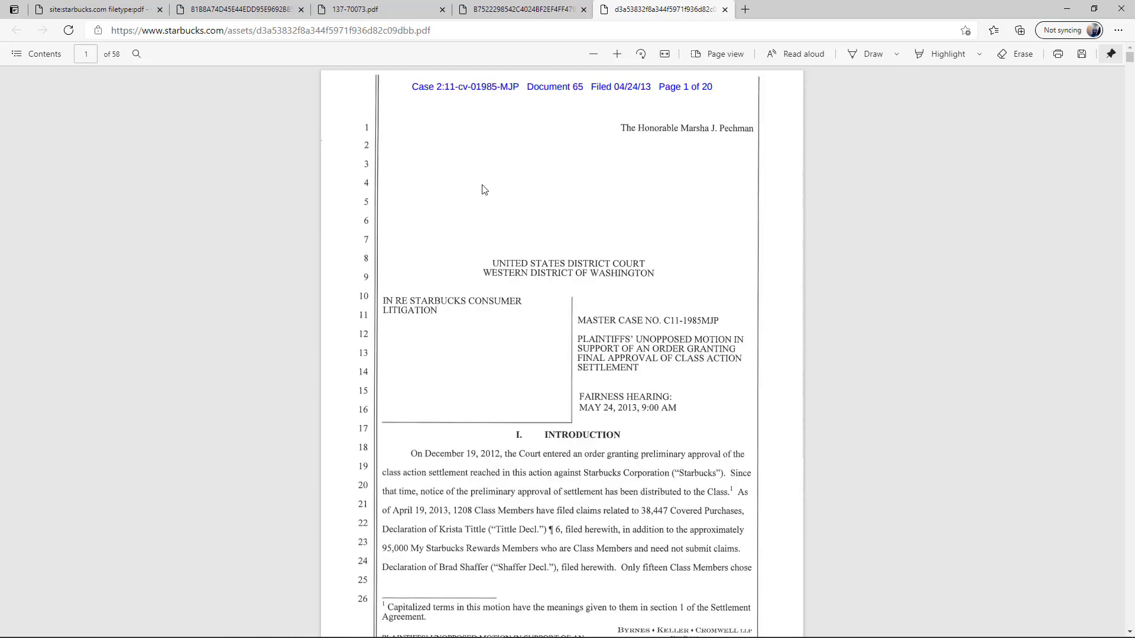
{"action": "left_click", "coordinate": [300, 10]}
{"action": "left_click", "coordinate": [300, 10]}
{"action": "left_click", "coordinate": [300, 10]}
{"action": "left_click", "coordinate": [300, 10]}
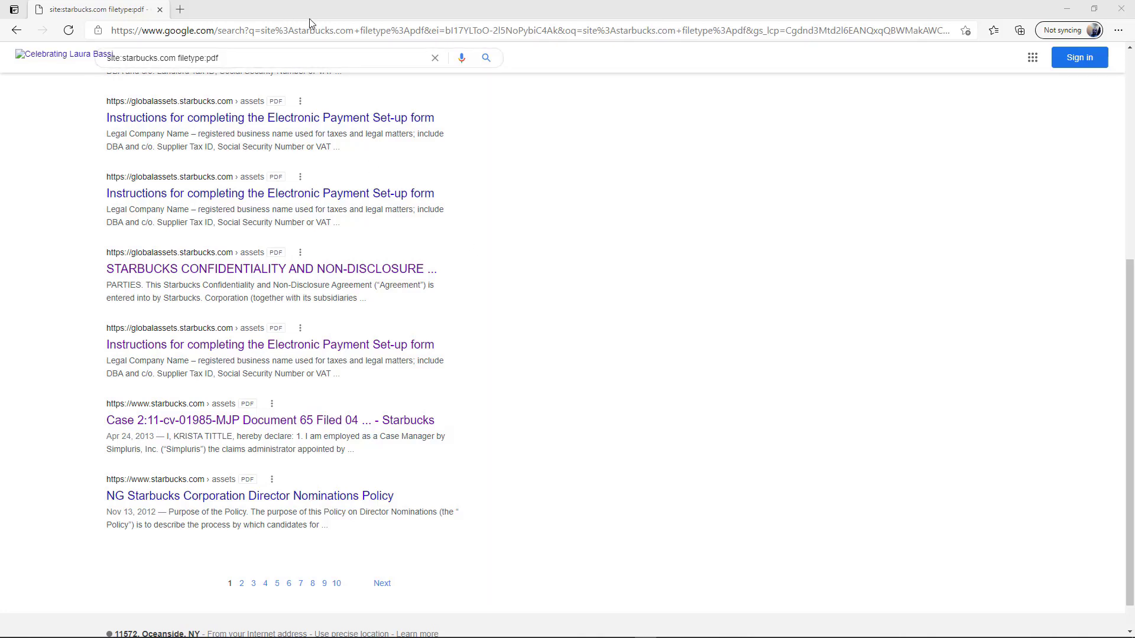
In a new tab, load google.com and search for 'google hacking database'.
{"action": "left_click", "coordinate": [181, 9]}
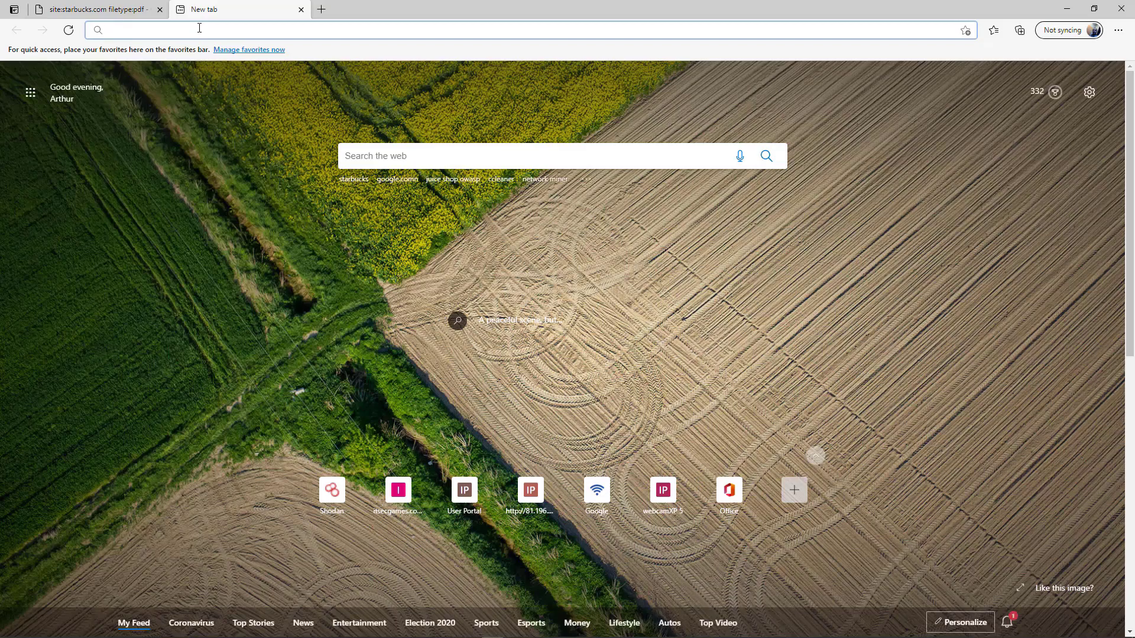
{"action": "type", "text": "google.com"}
{"action": "key", "text": "Return"}
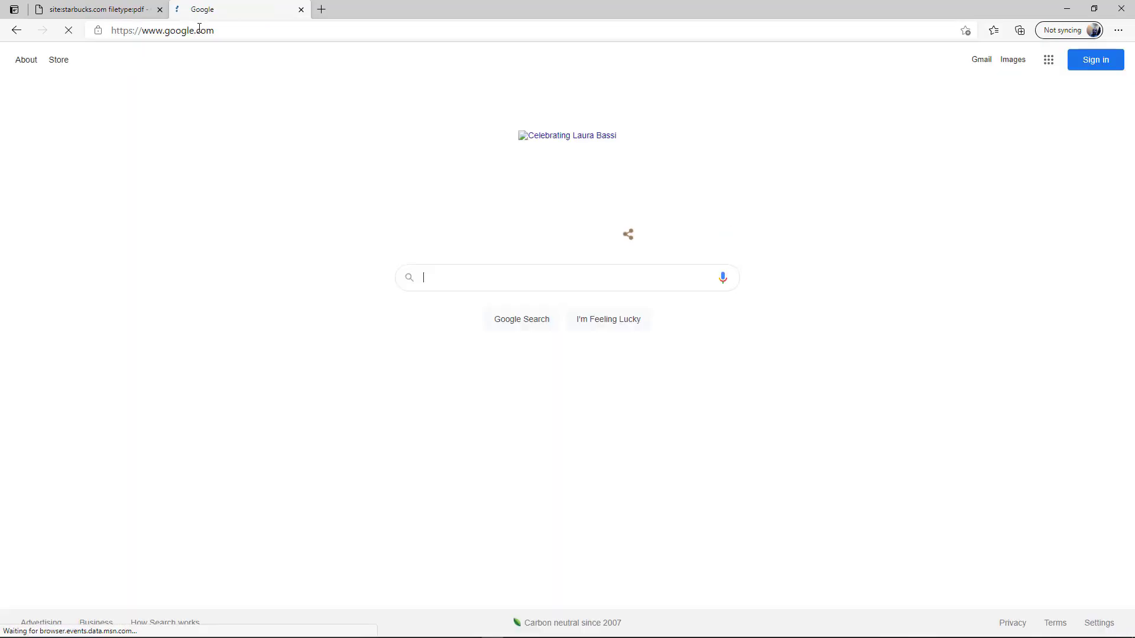
{"action": "type", "text": "google hacking"}
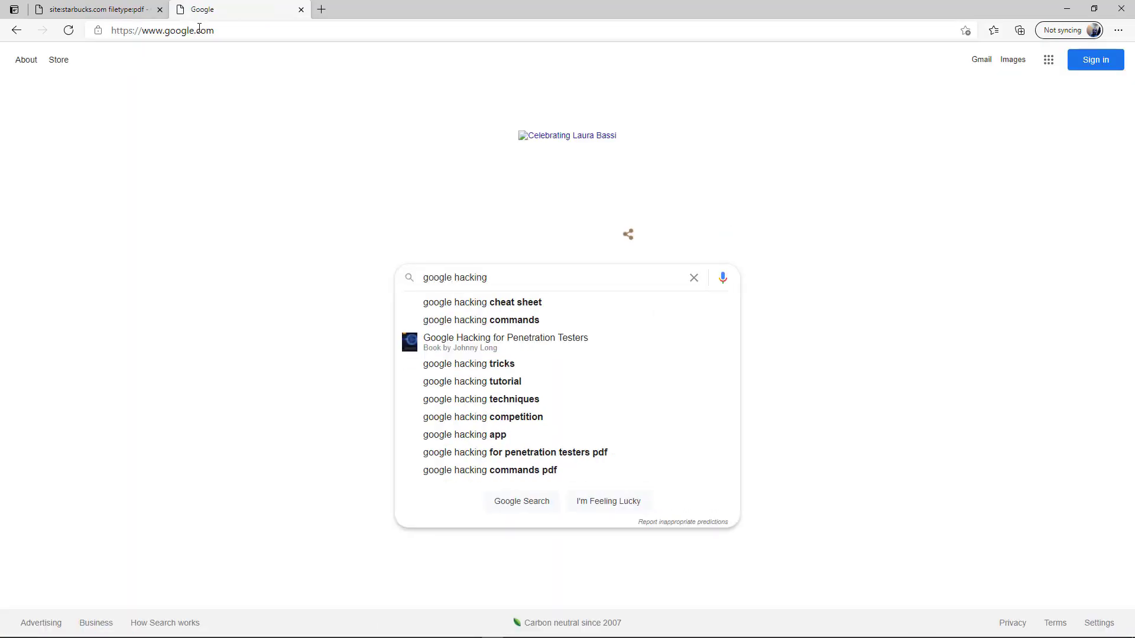
{"action": "type", "text": " data"}
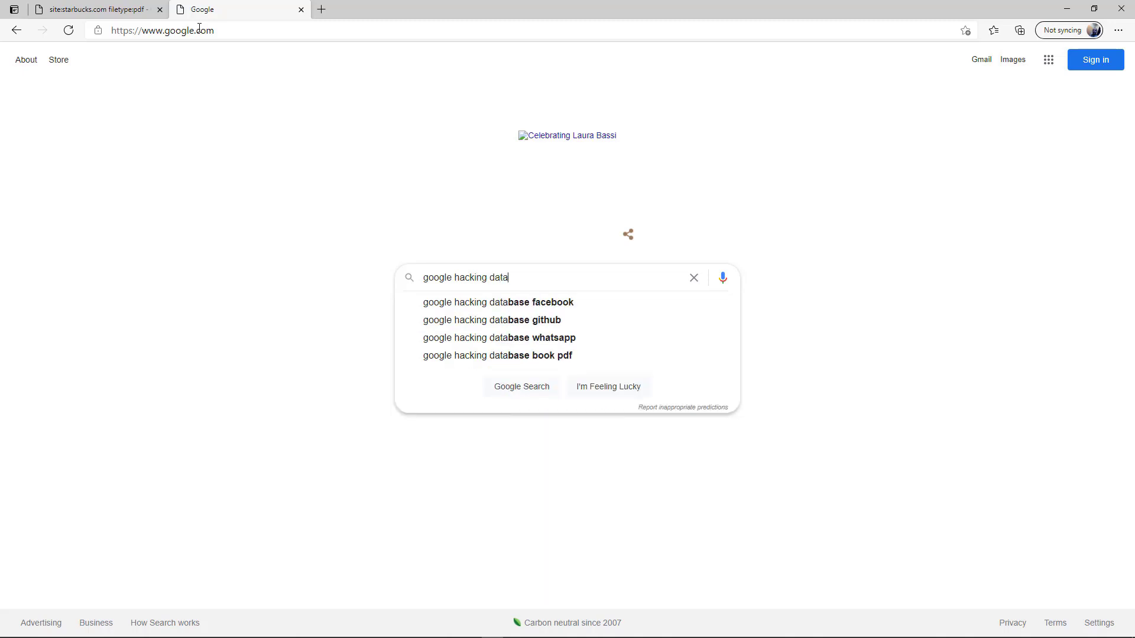
{"action": "type", "text": "base"}
{"action": "key", "text": "Return"}
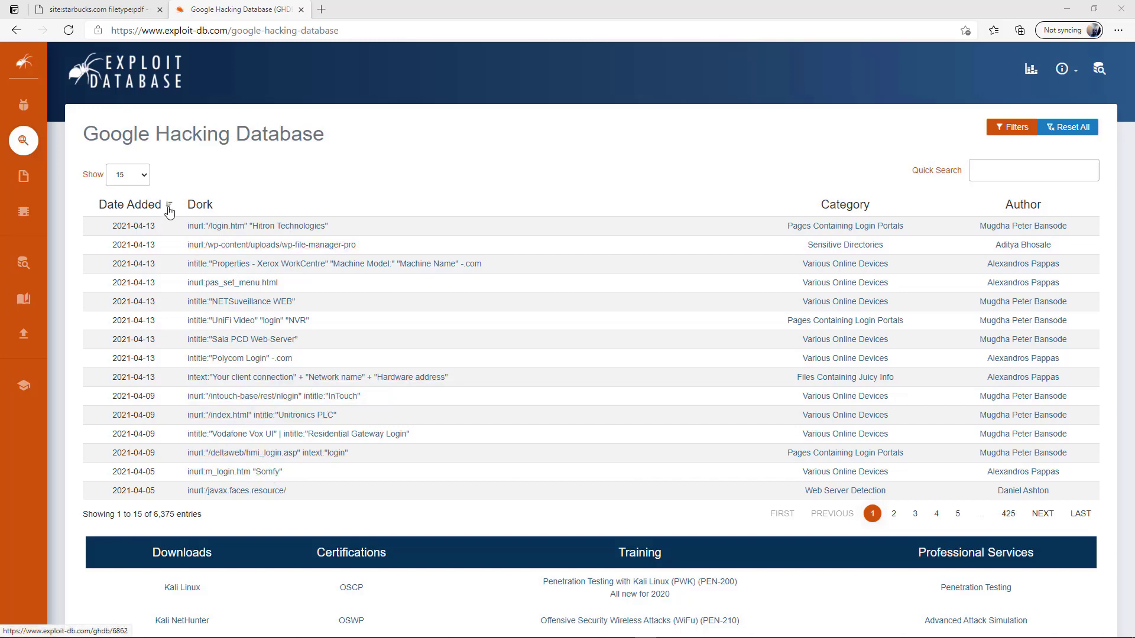
Show 60 dorks per page in the GHDB table and scroll down to the pagination row.
{"action": "left_click", "coordinate": [141, 181]}
{"action": "left_click", "coordinate": [134, 211]}
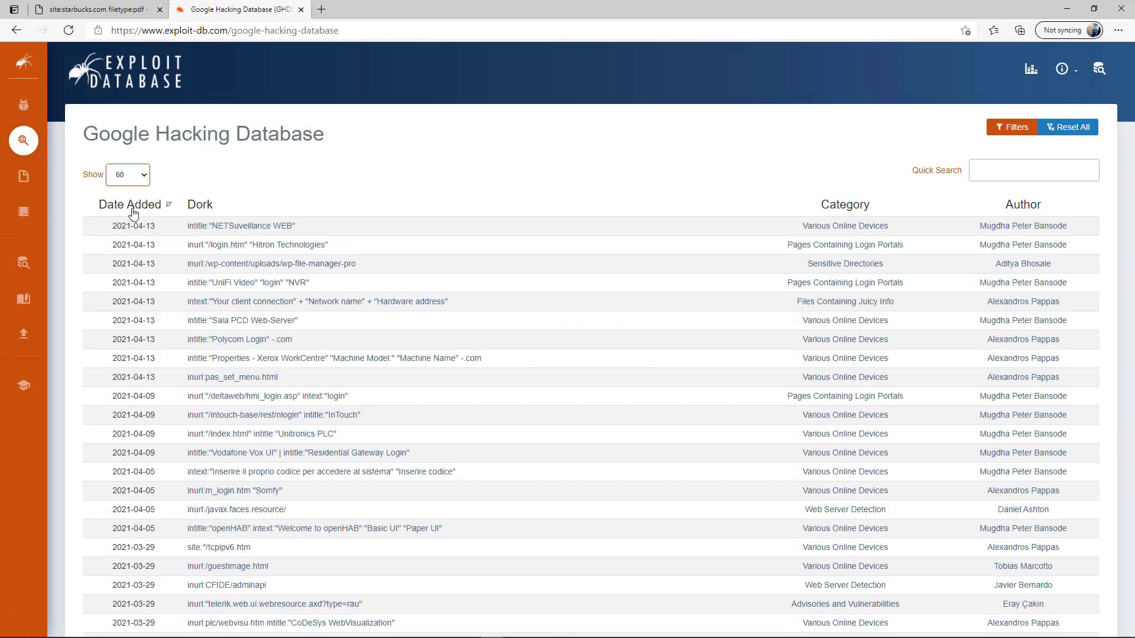
{"action": "scroll", "coordinate": [249, 241], "scroll_direction": "down", "scroll_amount": 2}
{"action": "scroll", "coordinate": [301, 266], "scroll_direction": "down", "scroll_amount": 7}
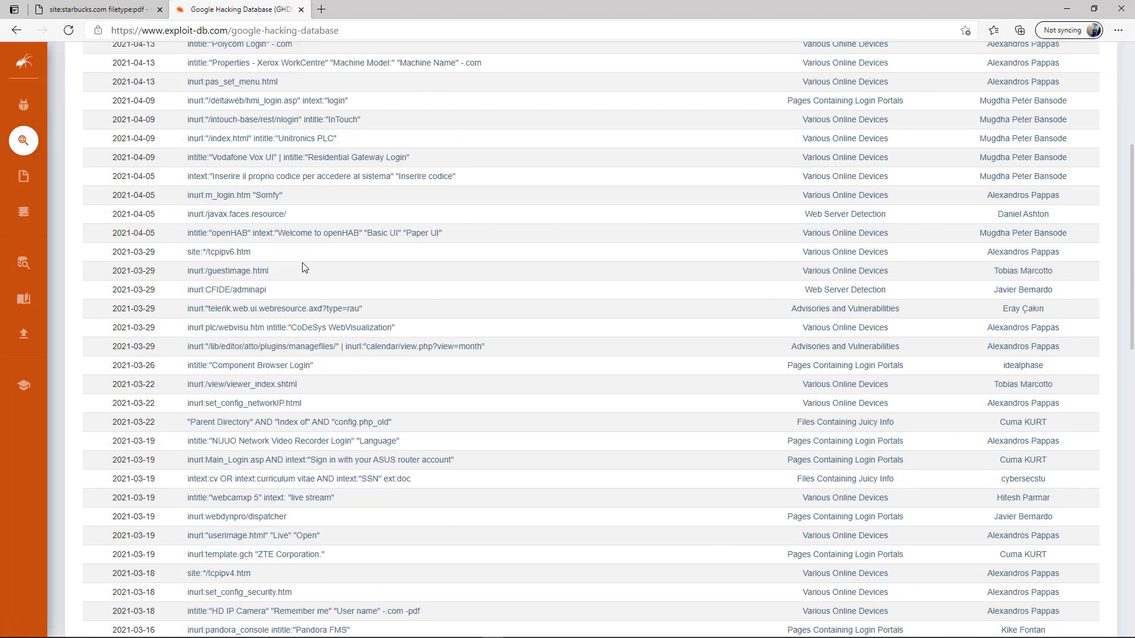
{"action": "scroll", "coordinate": [225, 455], "scroll_direction": "down", "scroll_amount": 2}
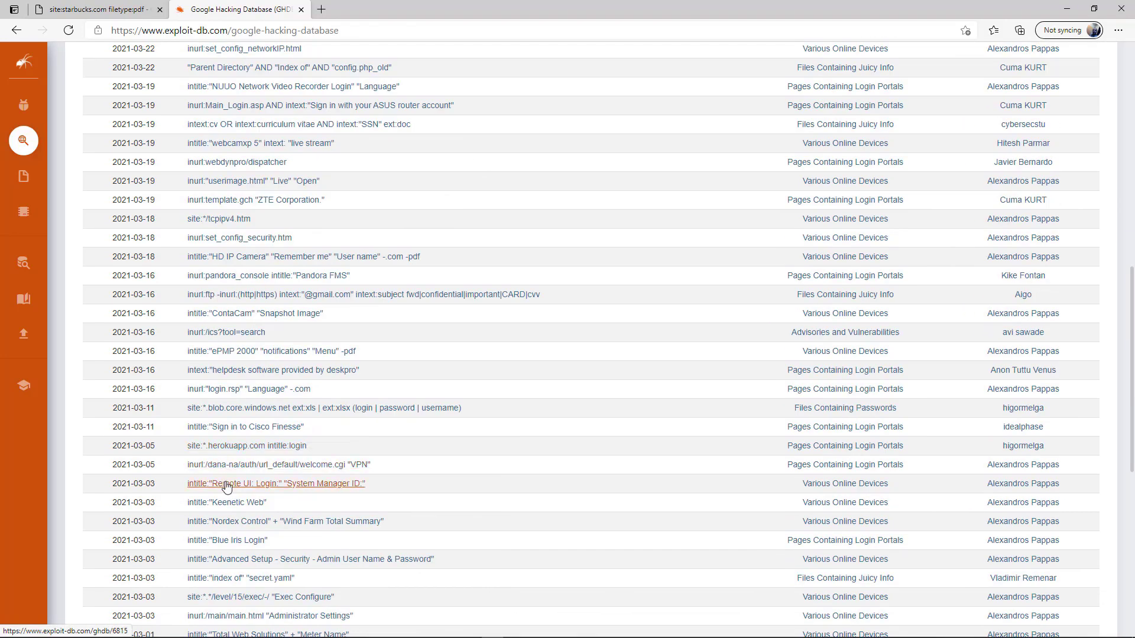
{"action": "scroll", "coordinate": [208, 507], "scroll_direction": "down", "scroll_amount": 2}
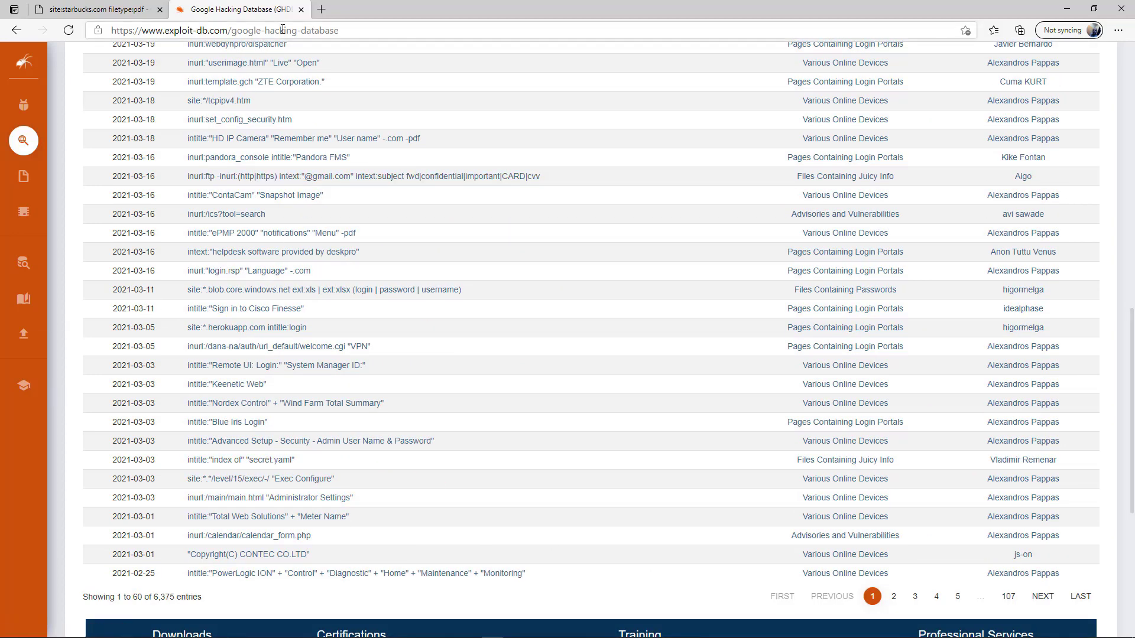
In a new tab, search Google for 'test' and select the URL on the unusual-traffic page.
{"action": "left_click", "coordinate": [321, 9]}
{"action": "type", "text": "google.com"}
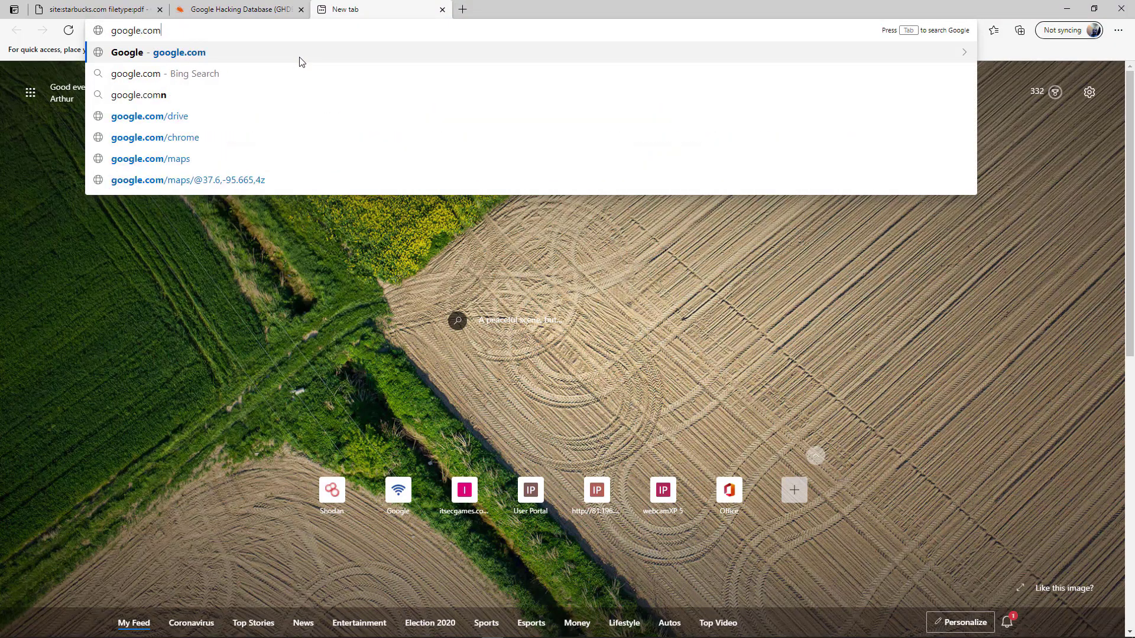
{"action": "key", "text": "Return"}
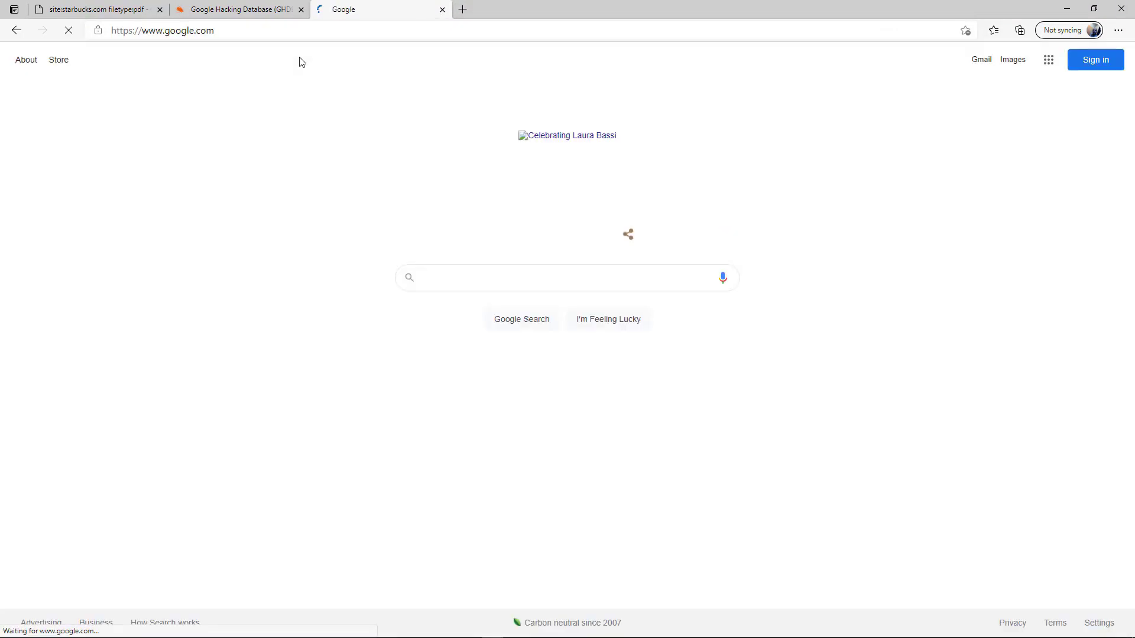
{"action": "type", "text": "asd"}
{"action": "key", "text": "BackSpace"}
{"action": "key", "text": "BackSpace"}
{"action": "key", "text": "BackSpace"}
{"action": "type", "text": "test"}
{"action": "key", "text": "Return"}
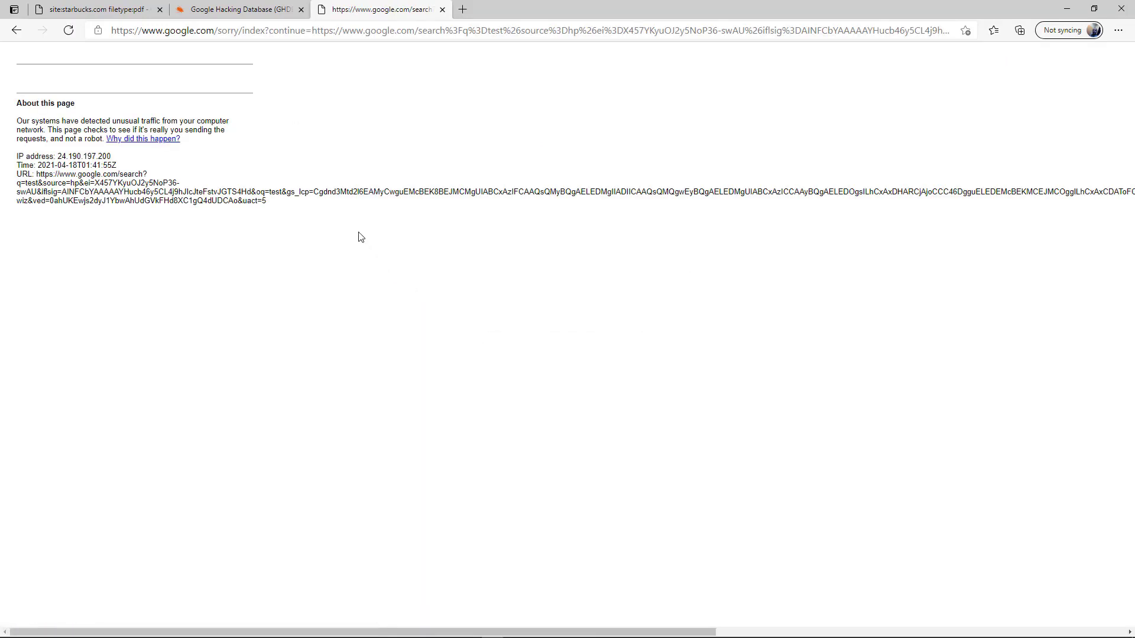
{"action": "left_click_drag", "start_coordinate": [267, 201], "coordinate": [18, 173]}
Clear the text selection on the intitle:"index of" inurl:ftp results page.
{"action": "left_click", "coordinate": [182, 84]}
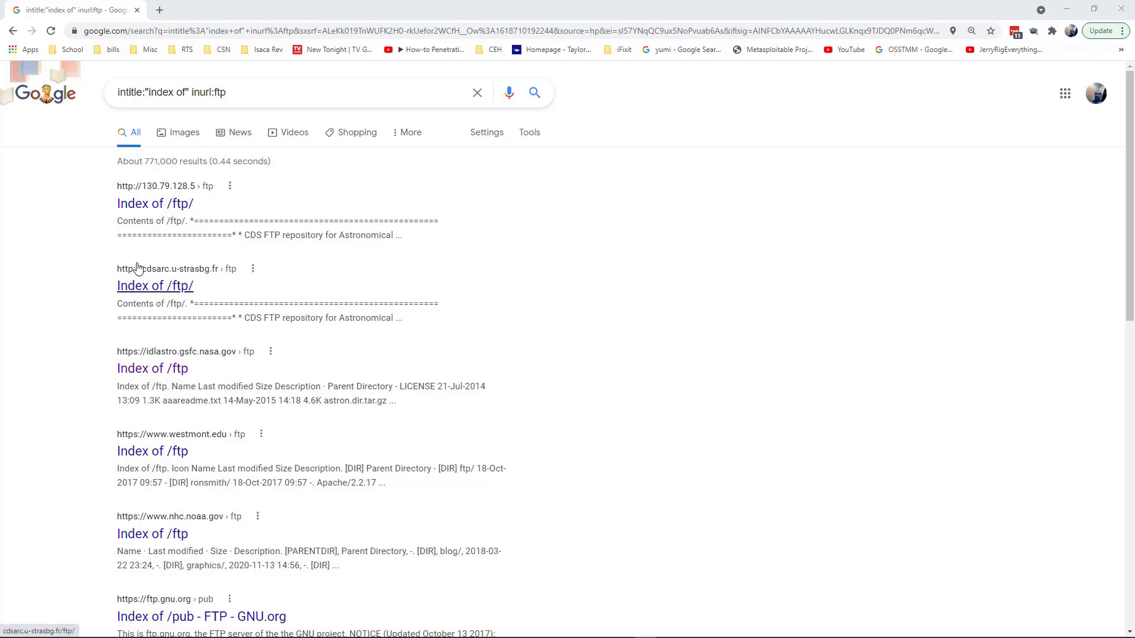
Open the cdsarc, 130.79.128.5, idlastro NASA, westmont.edu and nhc.noaa.gov FTP results in background tabs.
{"action": "middle_click", "coordinate": [140, 287]}
{"action": "middle_click", "coordinate": [160, 204]}
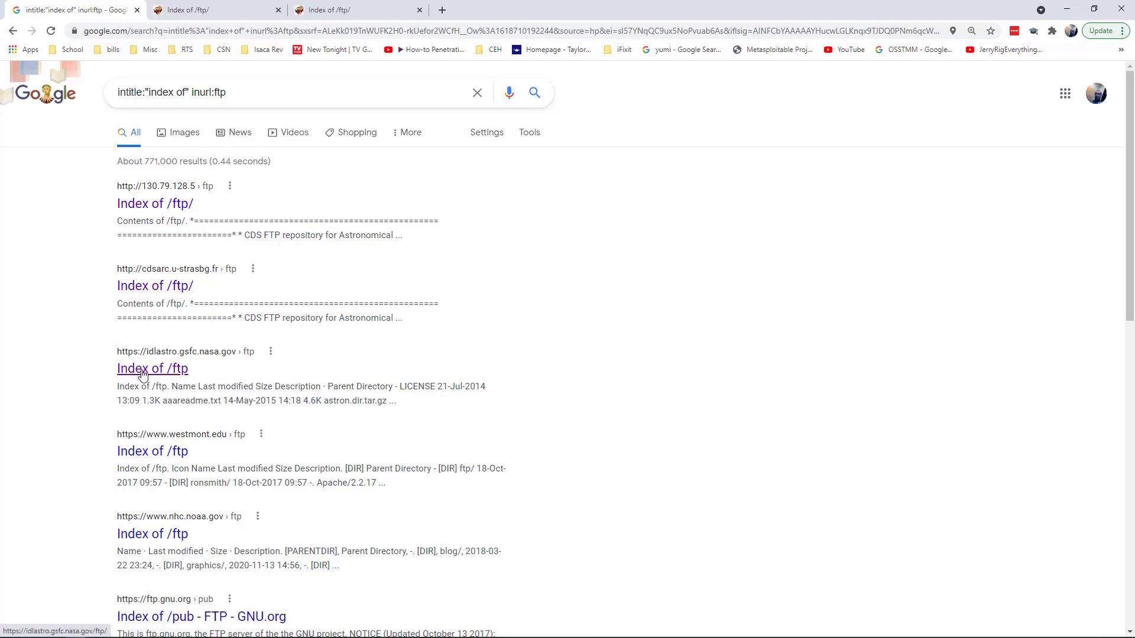
{"action": "middle_click", "coordinate": [143, 371]}
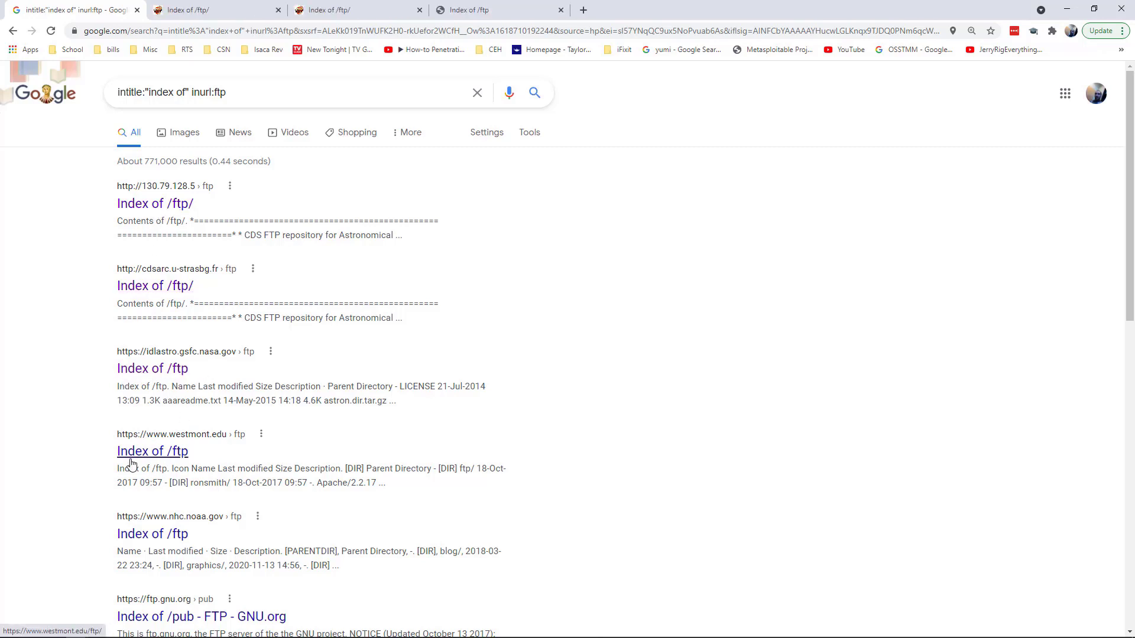
{"action": "middle_click", "coordinate": [160, 453]}
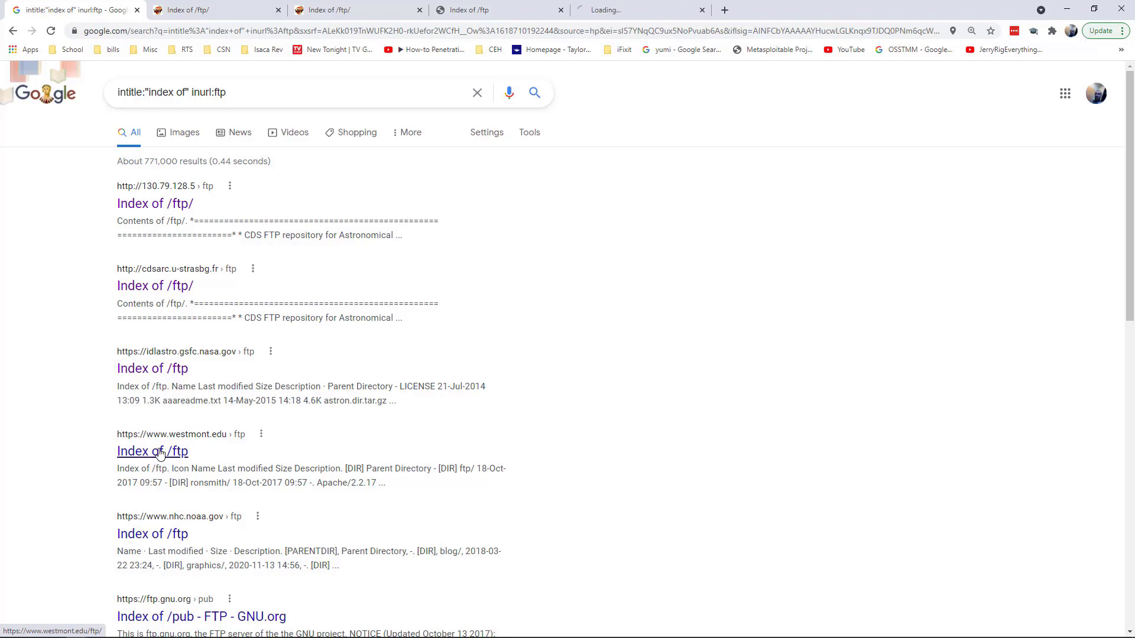
{"action": "middle_click", "coordinate": [160, 541]}
View each of the five FTP listings, then return to the search results.
{"action": "left_click", "coordinate": [201, 12]}
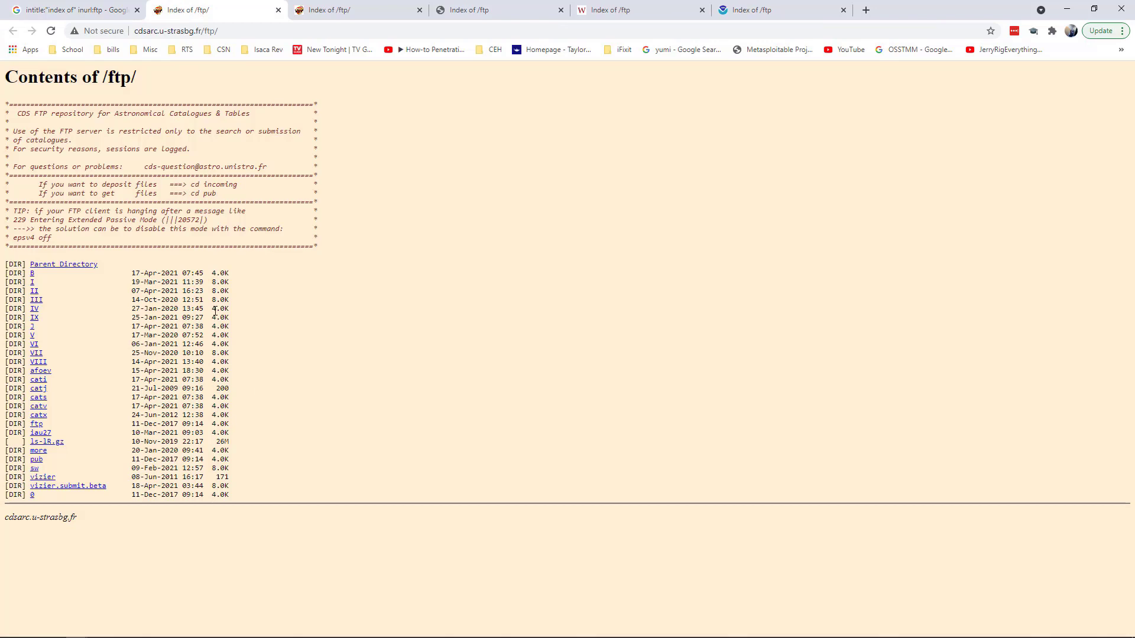
{"action": "left_click", "coordinate": [369, 8]}
{"action": "left_click", "coordinate": [460, 13]}
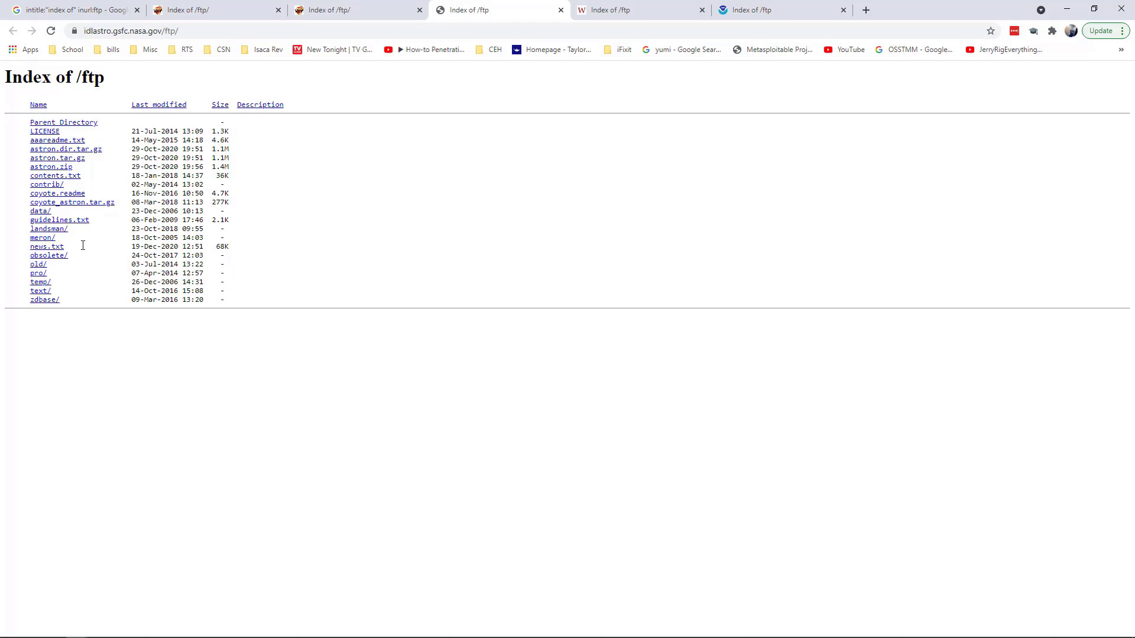
{"action": "left_click", "coordinate": [598, 13]}
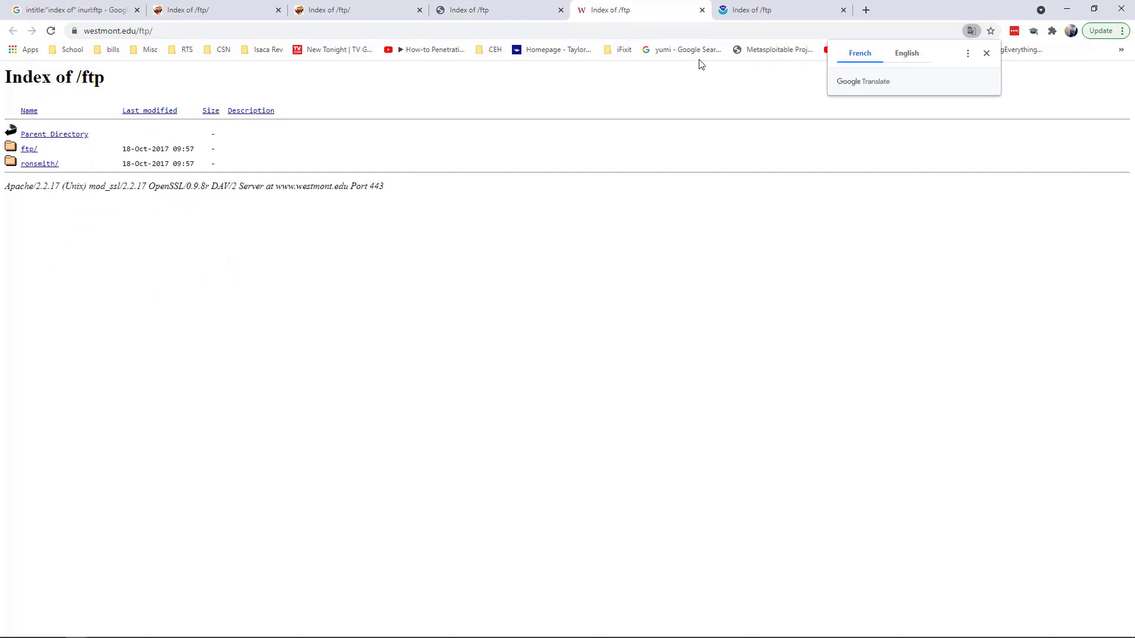
{"action": "left_click", "coordinate": [762, 14]}
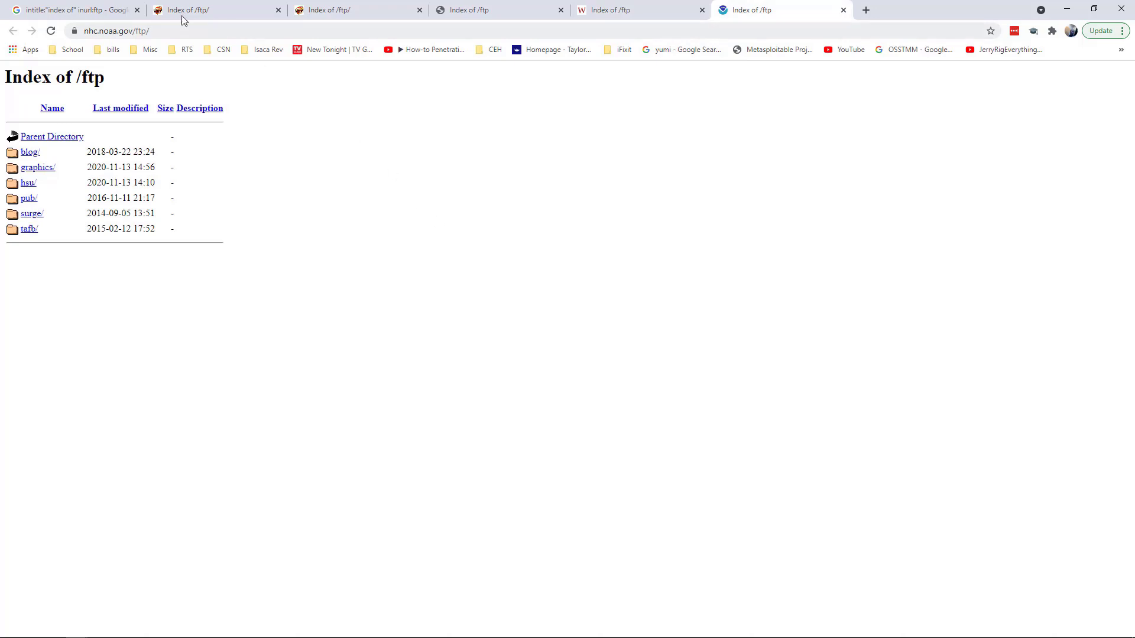
{"action": "left_click", "coordinate": [140, 8]}
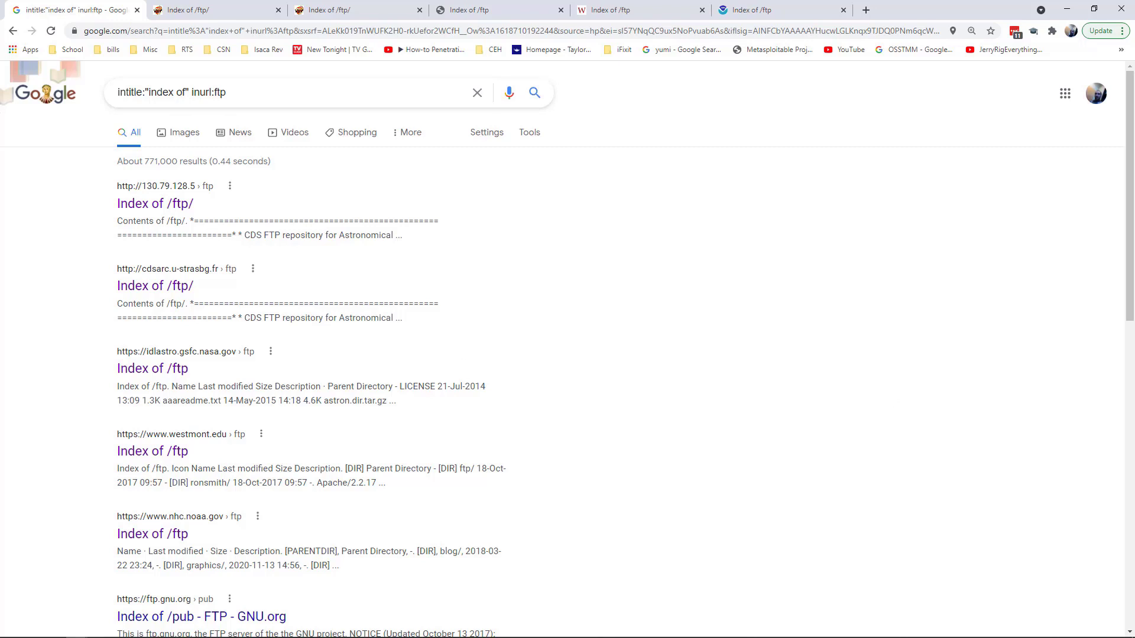
Replace the FTP index dork in the Google search box with inurl:/proc/self/cwd.
{"action": "left_click", "coordinate": [218, 90]}
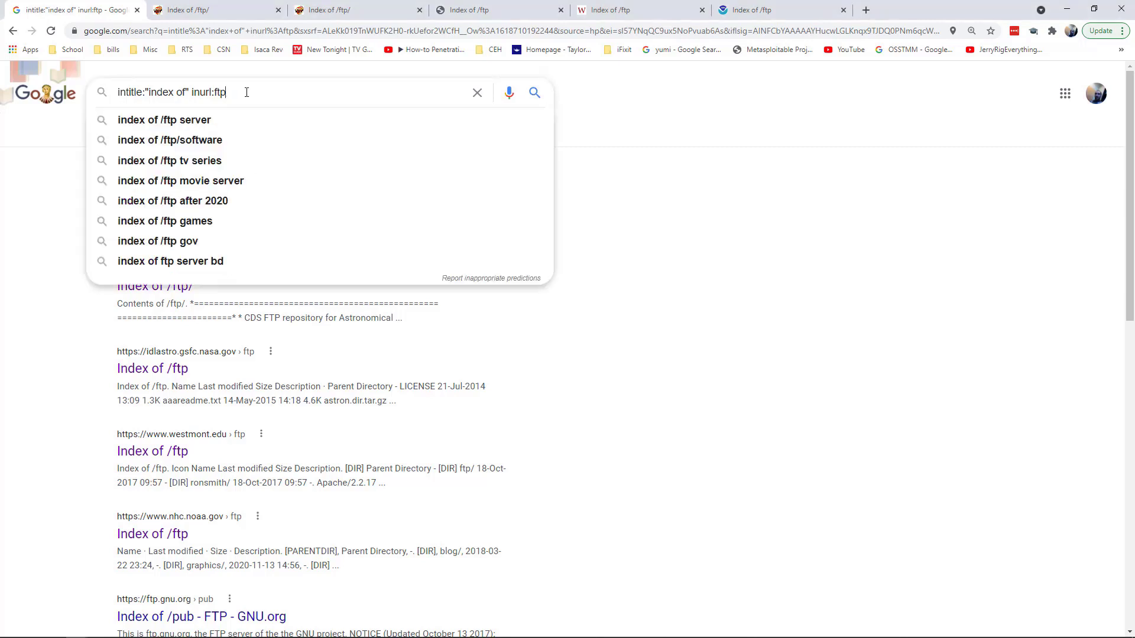
{"action": "left_click_drag", "start_coordinate": [227, 92], "coordinate": [71, 93]}
{"action": "type", "text": "inurl:/proc/self/cwd"}
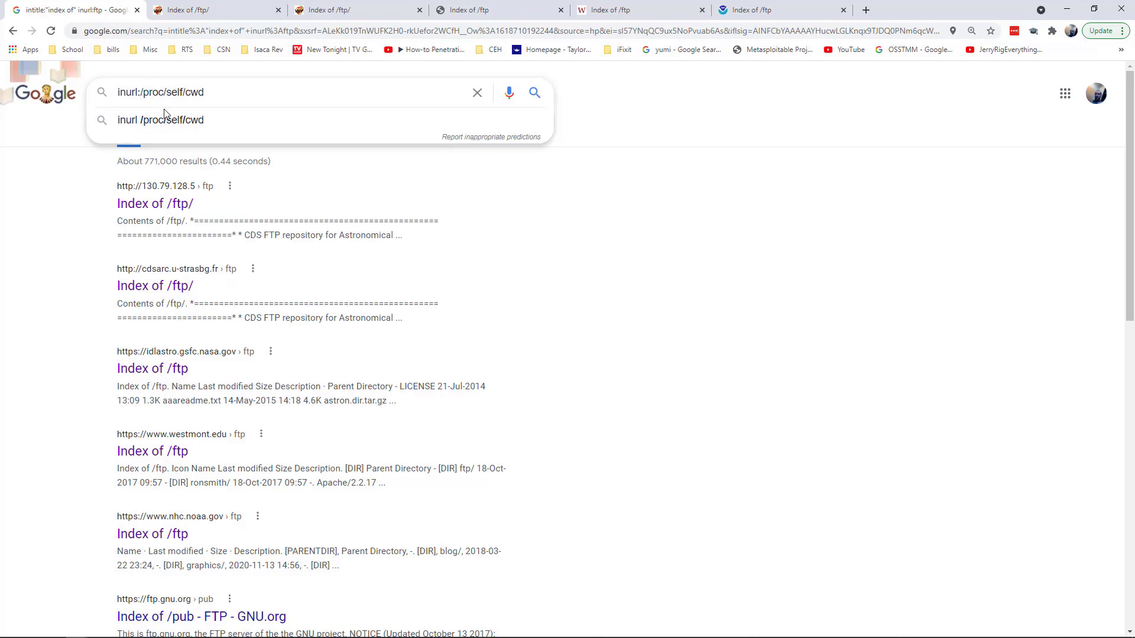
Close the 'Index of /ftp' tab so only the Google results tab stays open.
{"action": "left_click", "coordinate": [277, 10]}
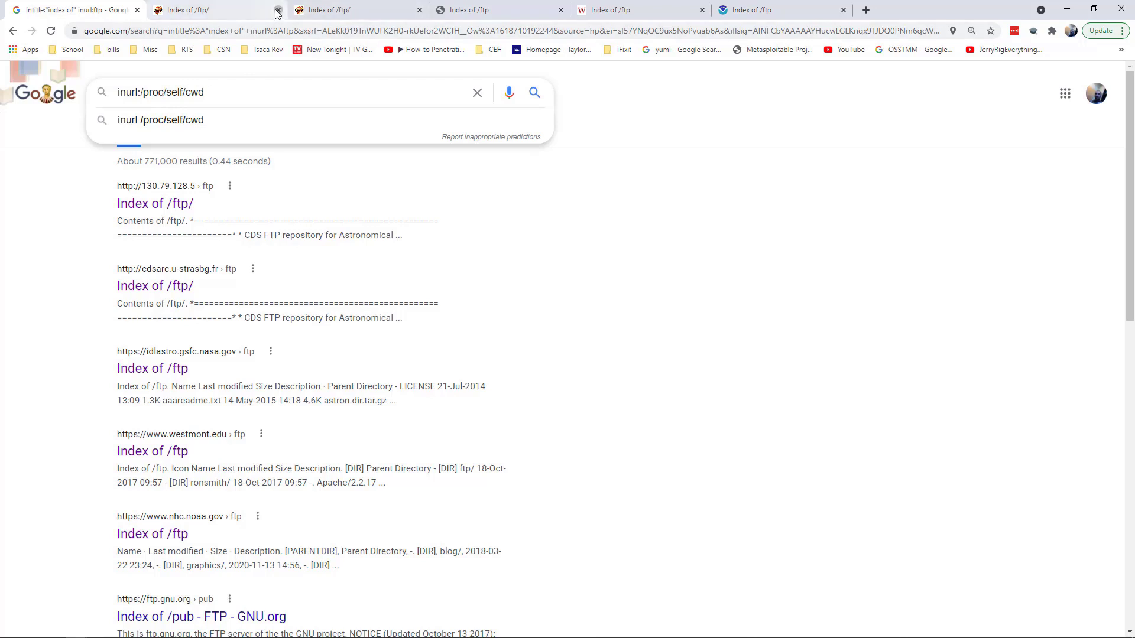
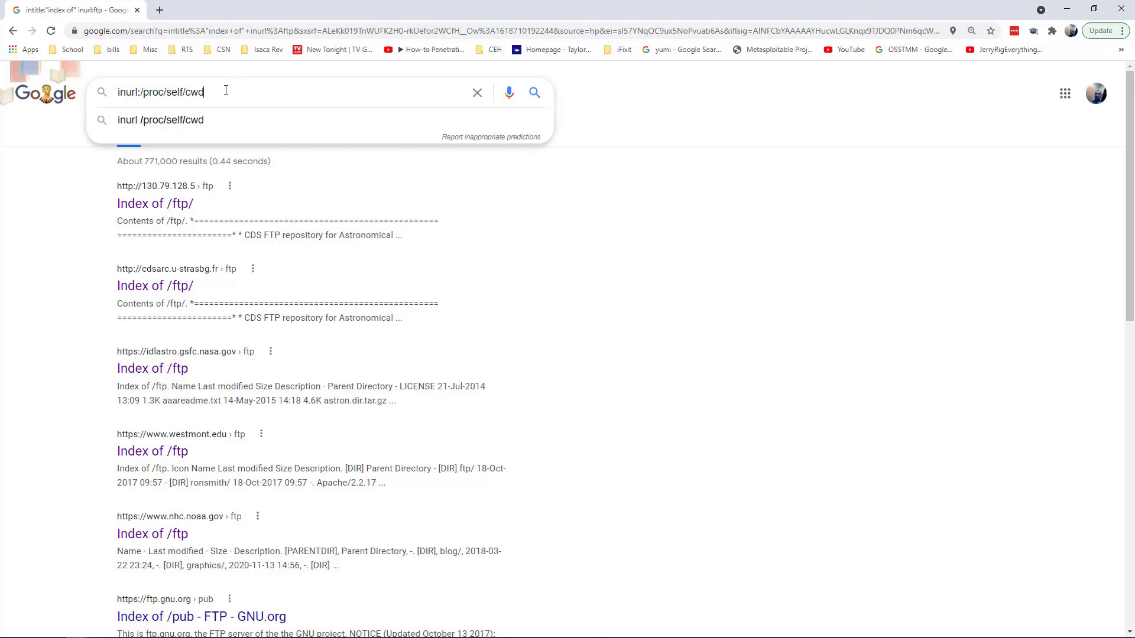
Run the Google search for inurl:/proc/self/cwd to list about 1,530 exposed directory results.
{"action": "key", "text": "Return"}
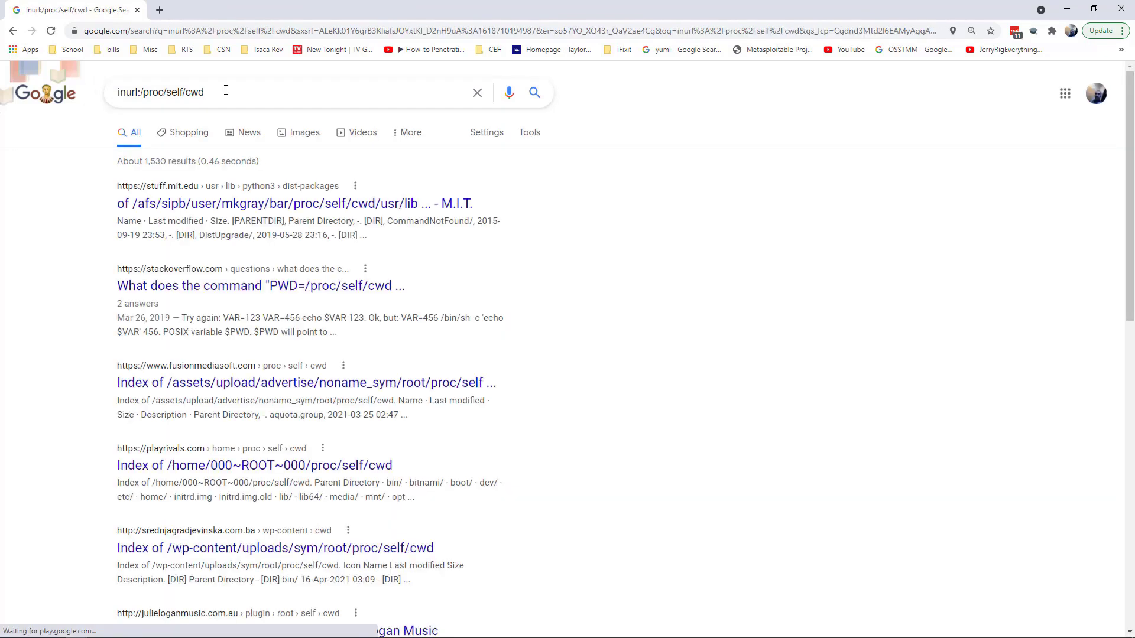
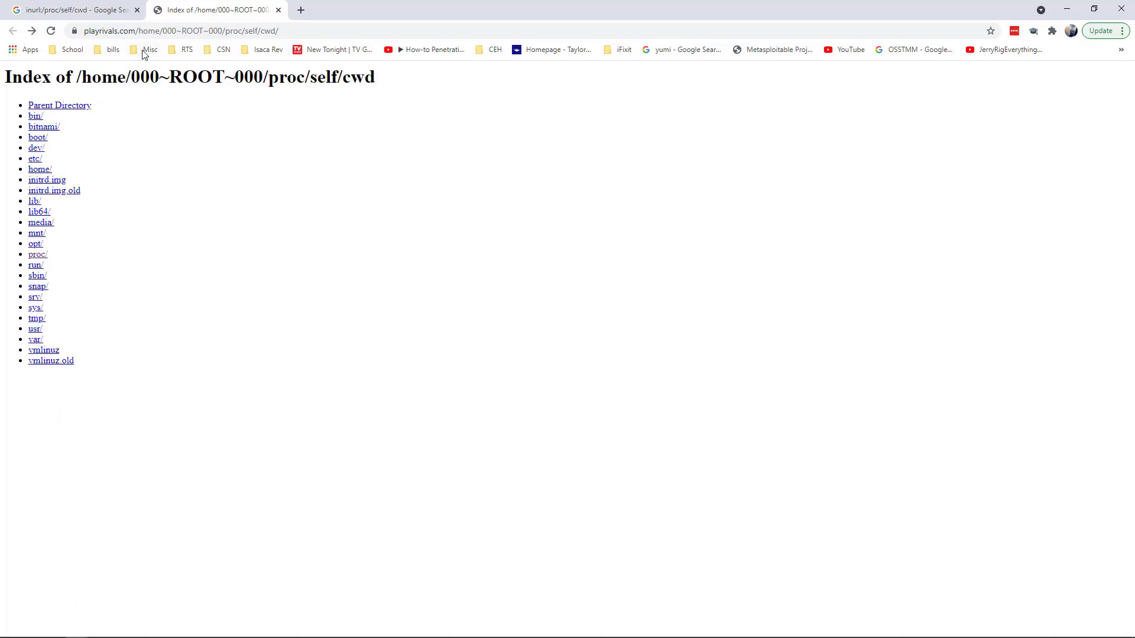
Return to the Google results for inurl:/proc/self/cwd to pick the srednjagradjevinska.com.ba listing.
{"action": "left_click", "coordinate": [77, 10]}
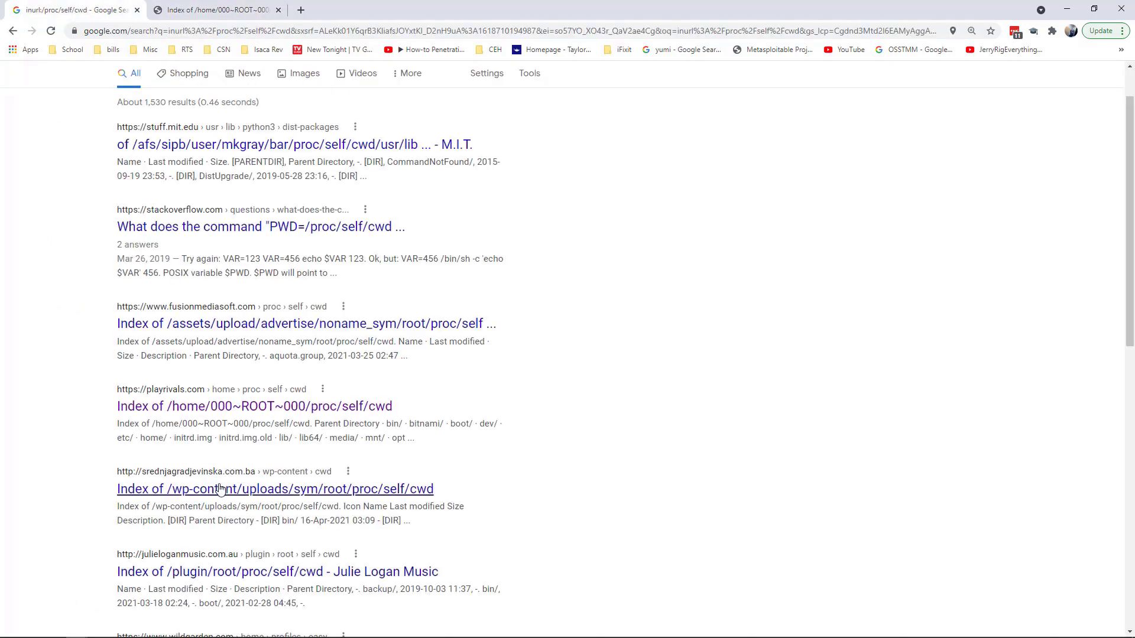